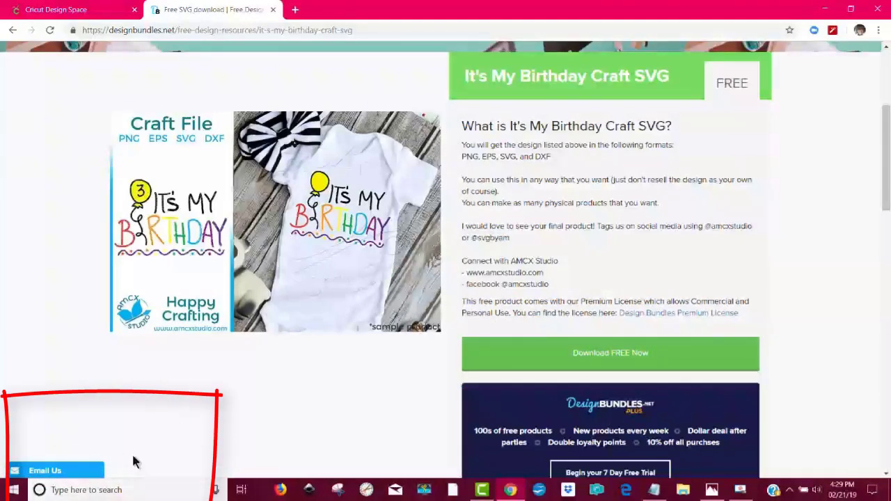
- Download the free It's My Birthday Craft SVG, dismiss the Mega Craft Bundle offer and open the downloaded zip
left_click(630, 352)
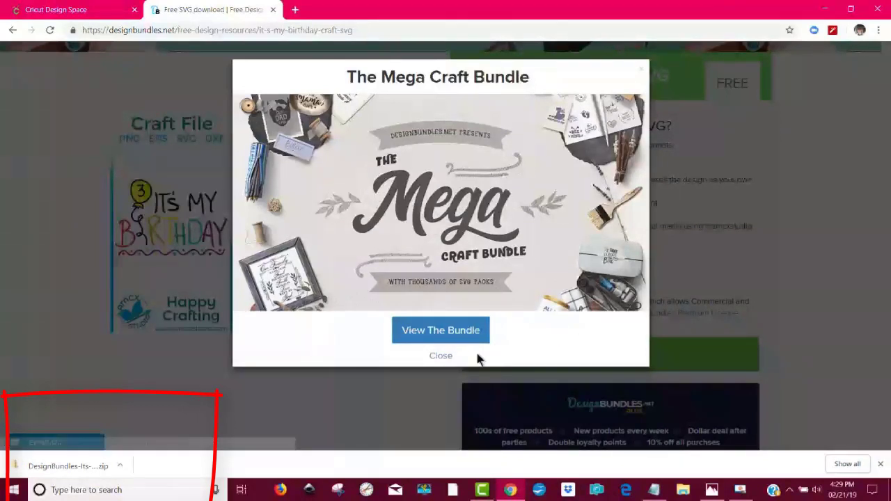
left_click(441, 356)
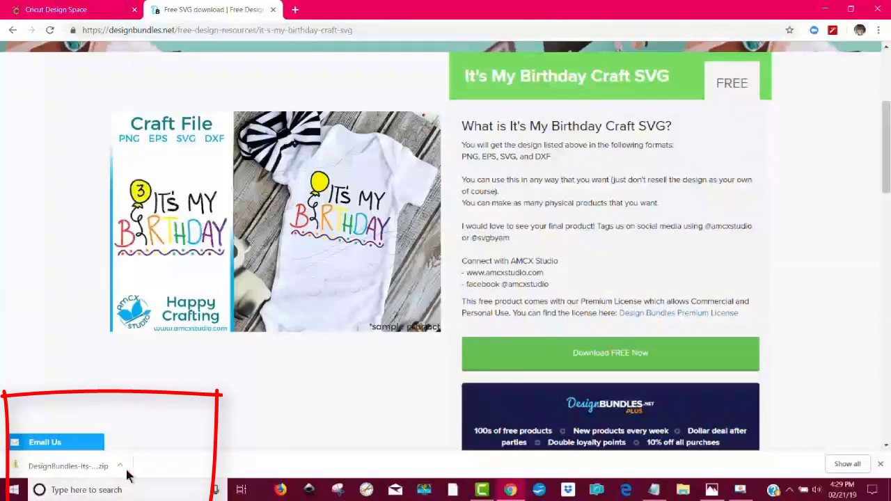
left_click(78, 472)
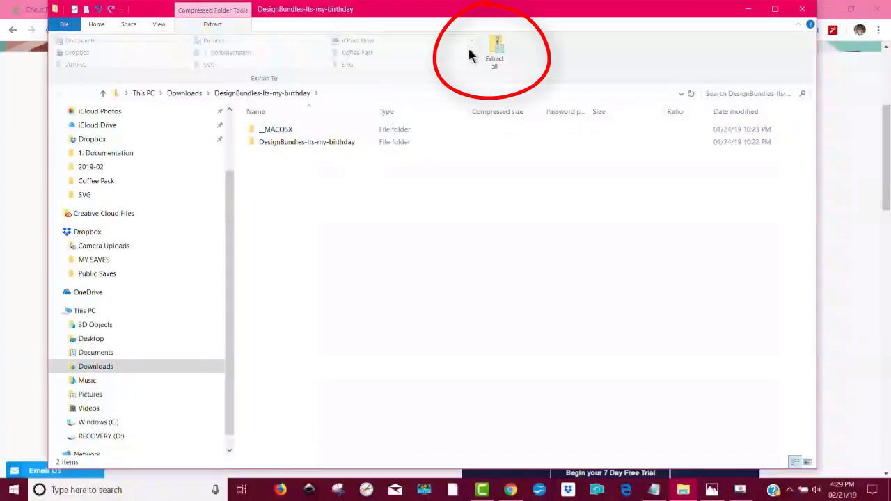
- Extract all files from the DesignBundles-Its-my-birthday archive to the suggested Downloads folder and close the file windows
left_click(495, 53)
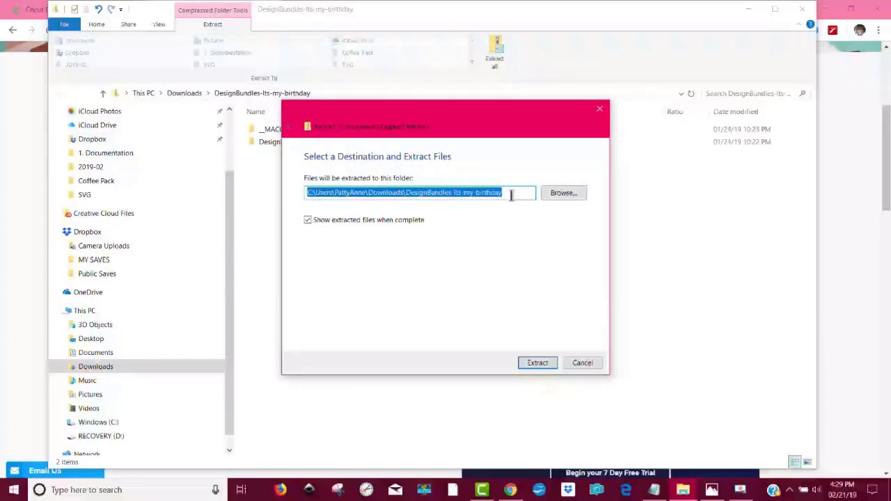
left_click(536, 363)
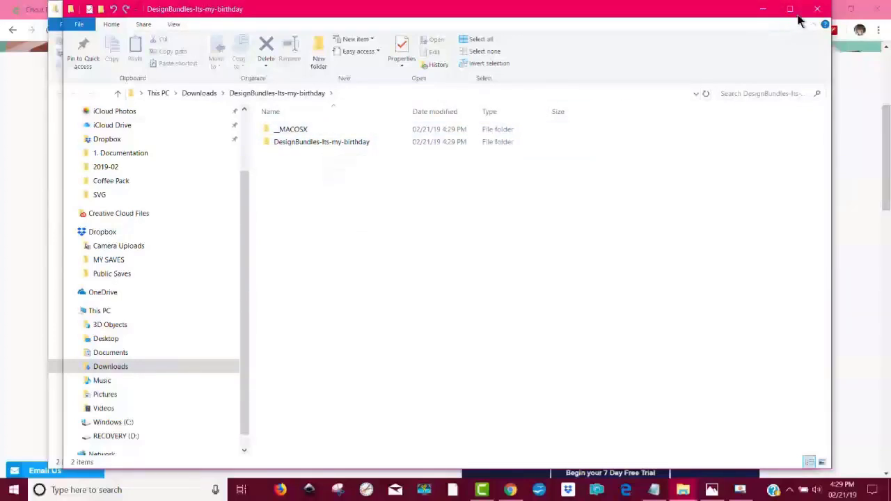
left_click(819, 10)
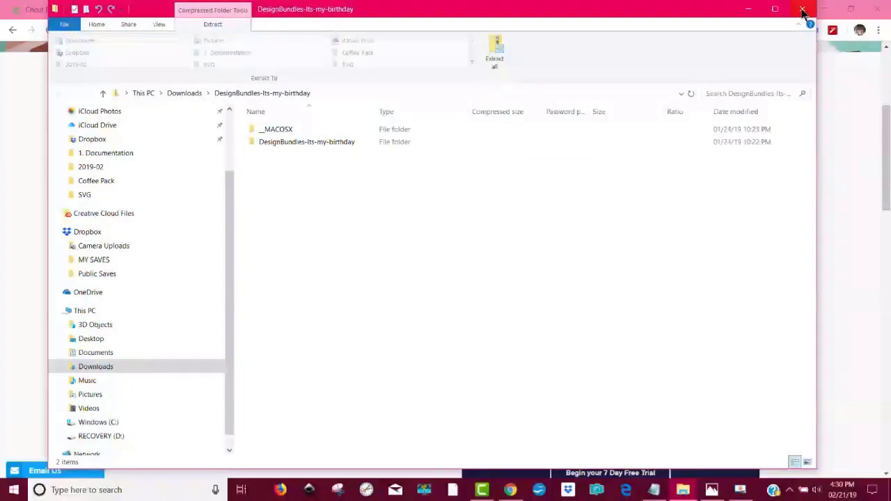
left_click(804, 11)
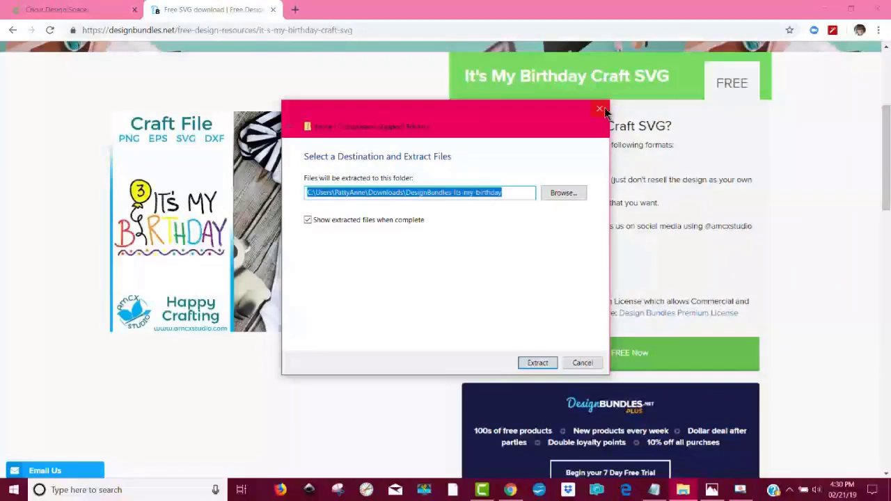
left_click(600, 110)
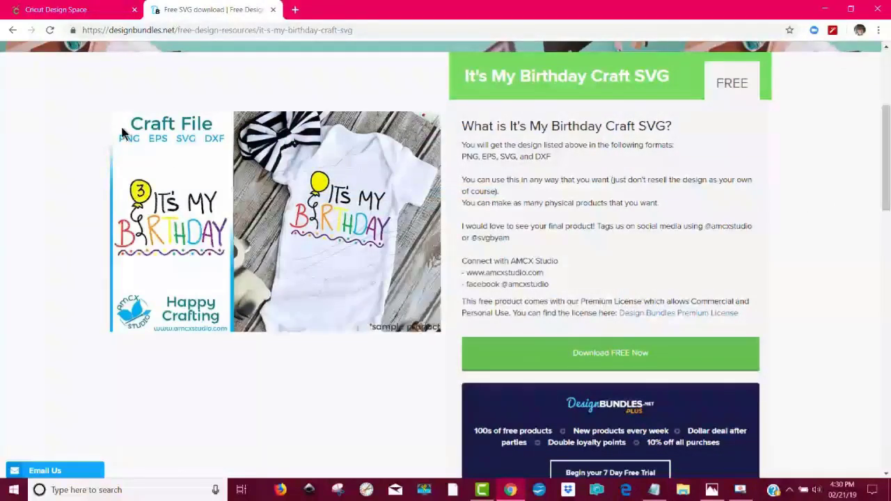
- Switch to Cricut Design Space and start a new project, replacing the unsaved one on the canvas
left_click(73, 12)
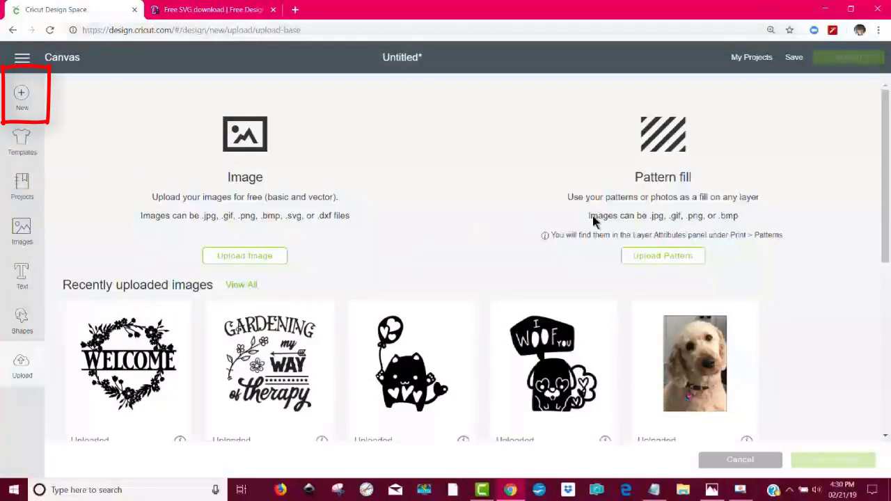
left_click(21, 97)
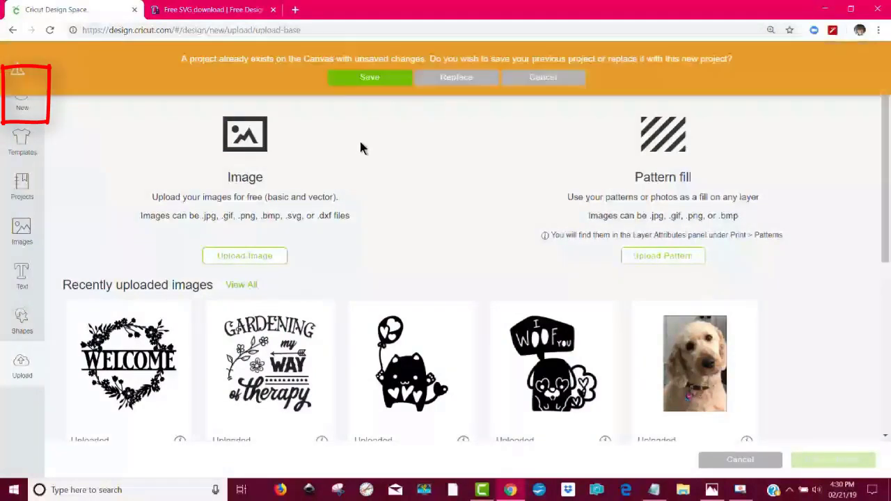
left_click(456, 78)
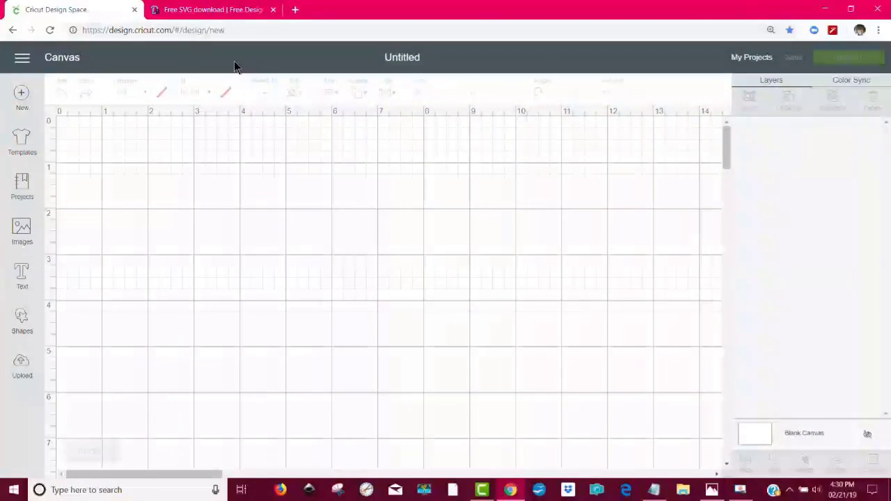
- Upload the SVG version of ItsMyBirthday from the extracted folder and save it under the name ItsMyBirthday
left_click(22, 363)
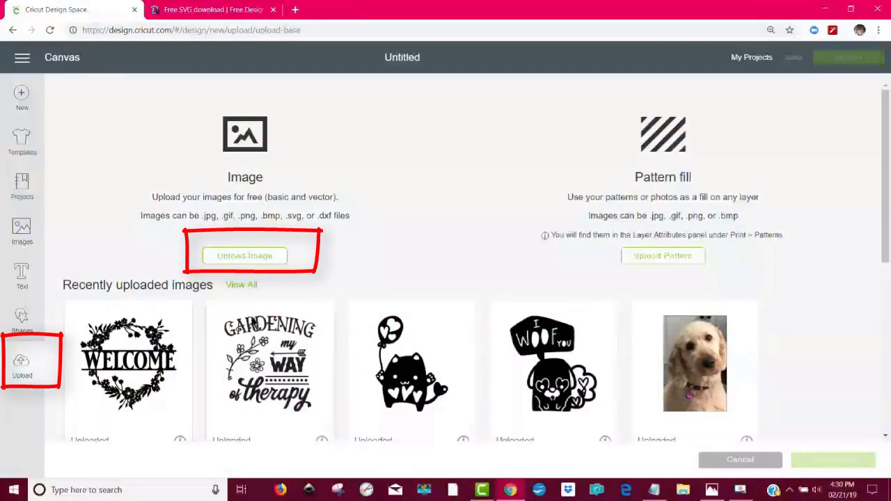
left_click(277, 262)
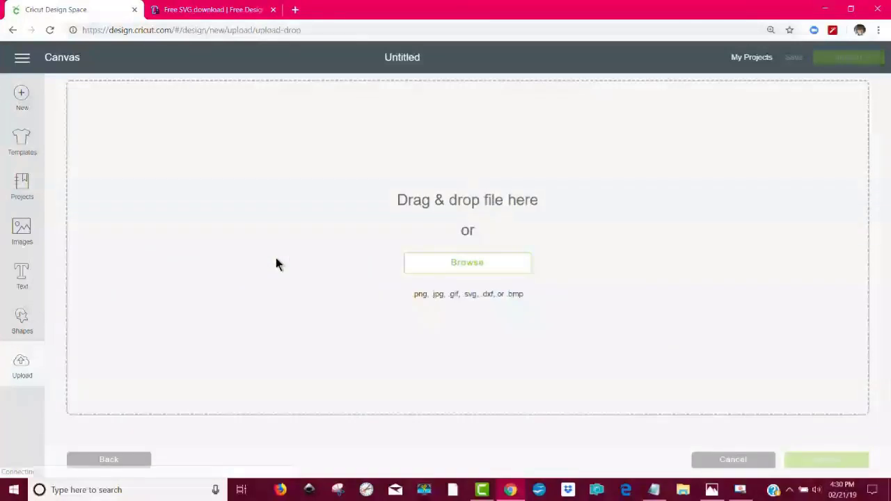
left_click(523, 269)
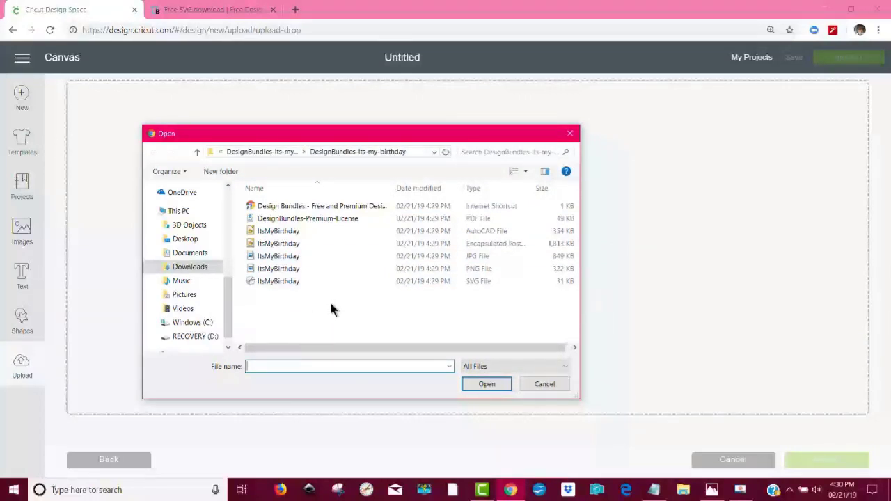
left_click(510, 283)
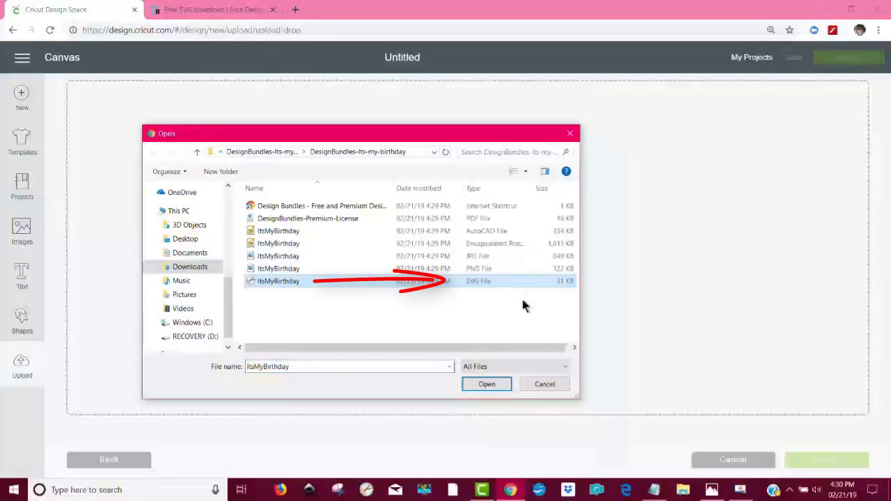
left_click(503, 387)
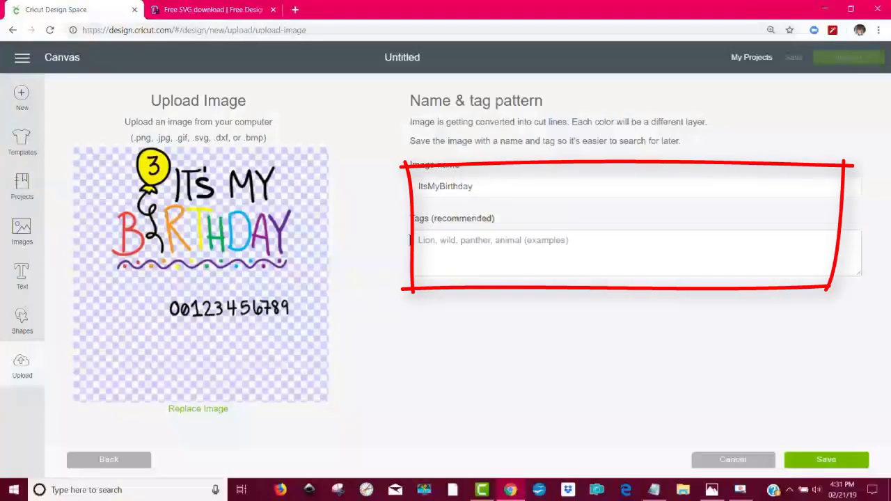
left_click(865, 465)
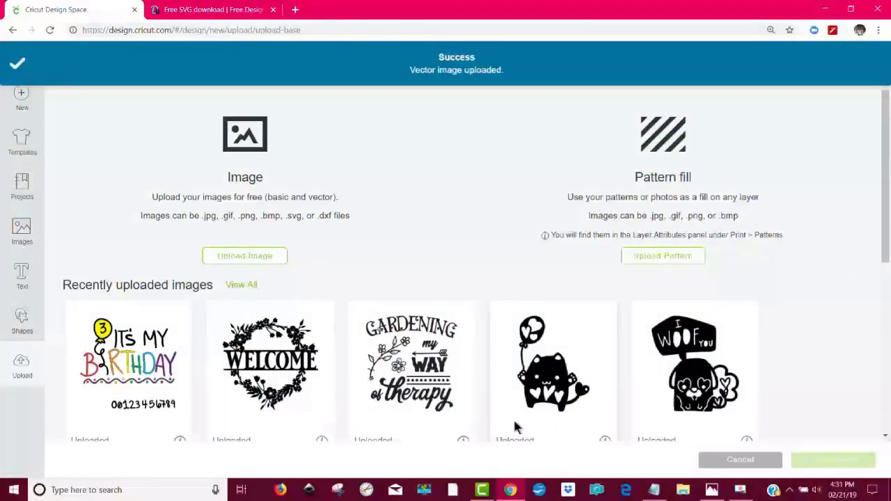
- Insert the uploaded ItsMyBirthday image and move it near the canvas origin, at about X 0.8, Y 0.36
left_click(159, 313)
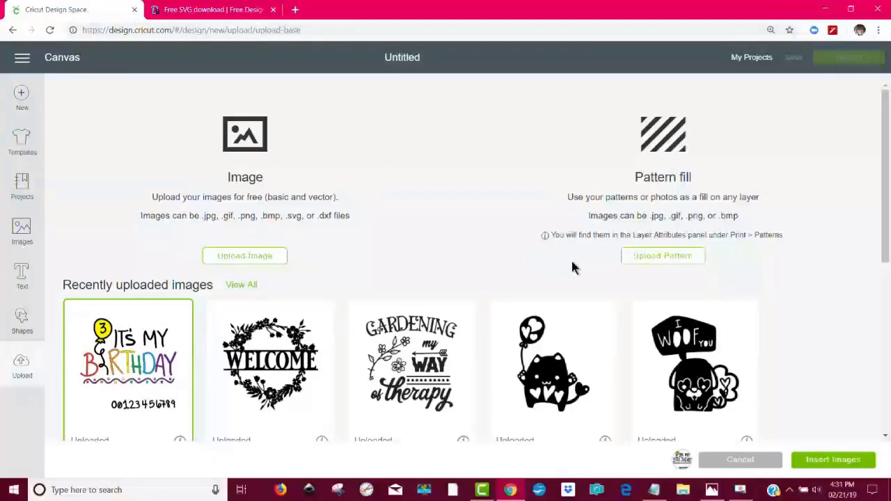
left_click(867, 463)
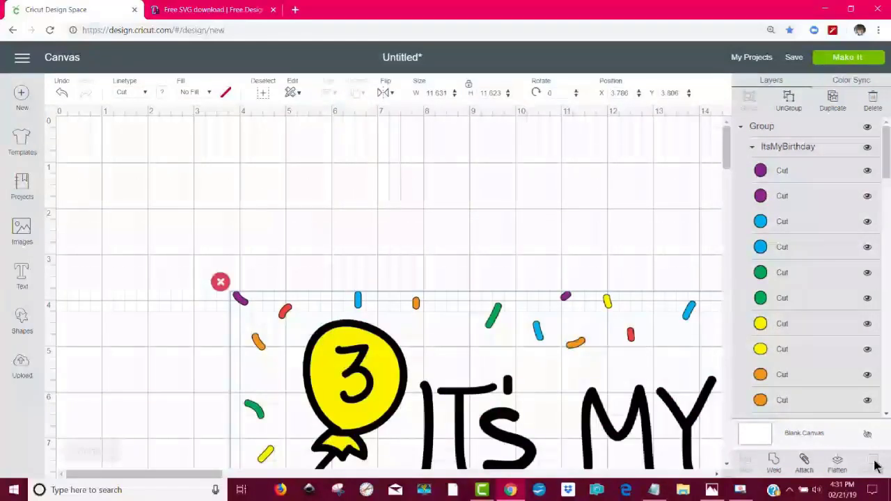
left_click_drag(372, 370, 263, 237)
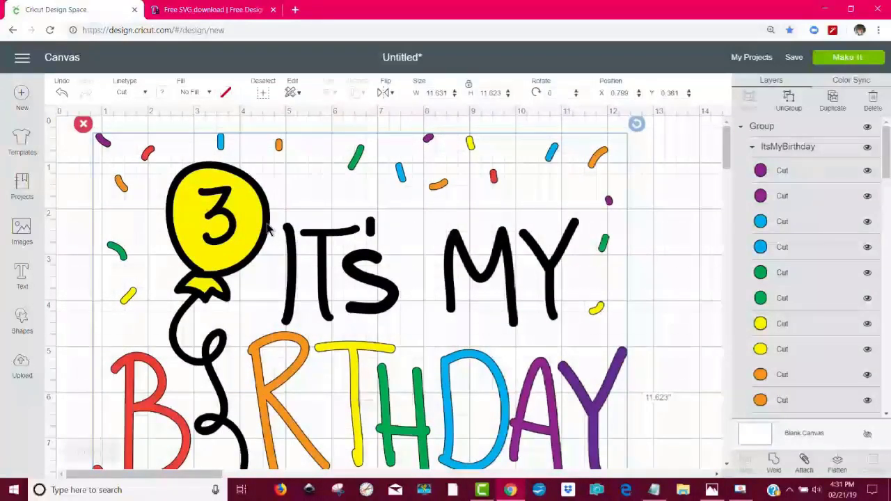
- Add the Classic T-Shirts template behind the birthday design on the canvas
left_click(23, 141)
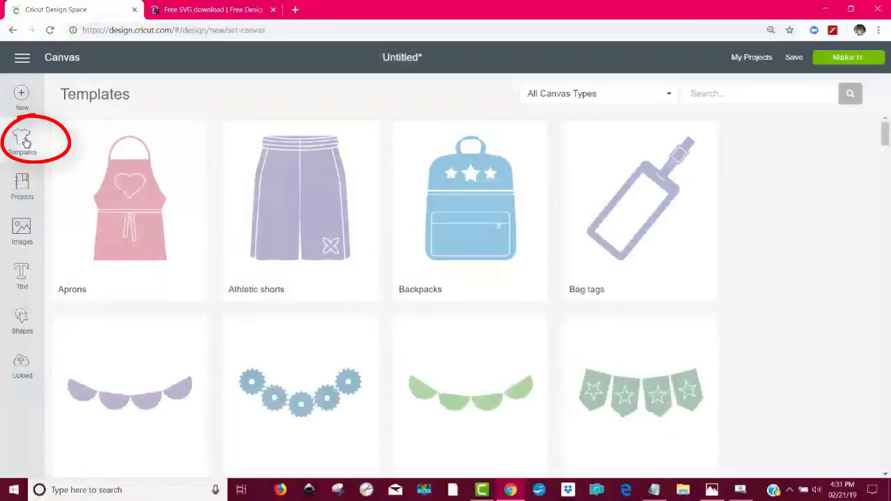
left_click_drag(884, 134, 885, 185)
left_click(488, 327)
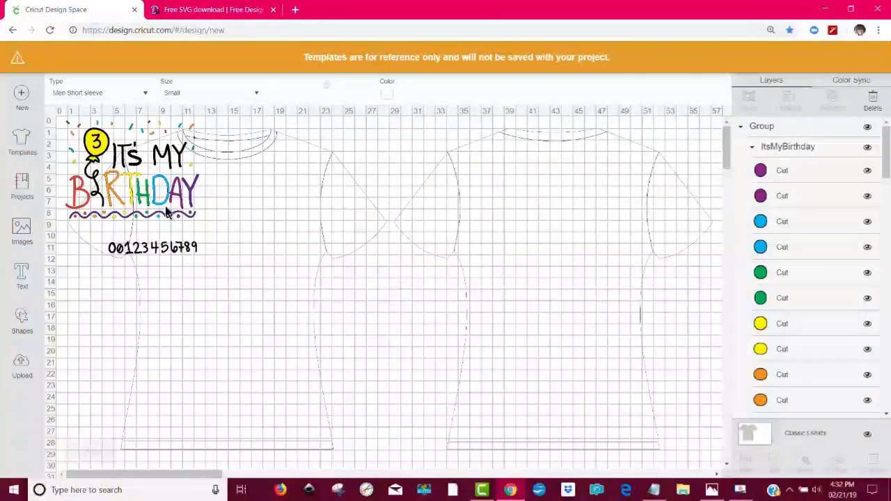
left_click_drag(165, 206, 332, 225)
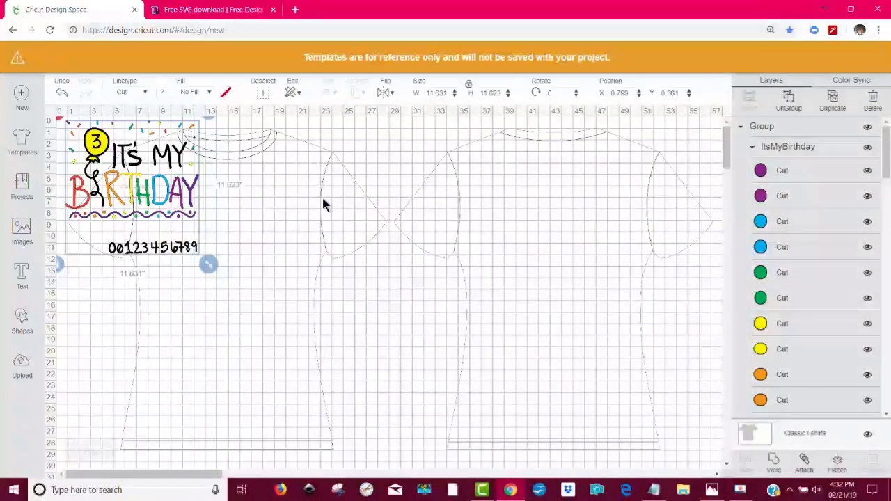
left_click(448, 272)
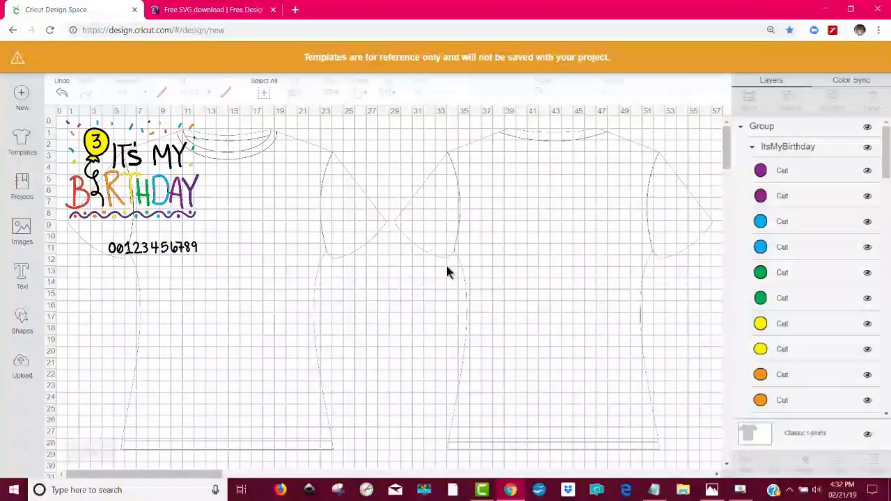
- Set the T-shirt template's type to Toddler and its size to 4T
left_click(832, 437)
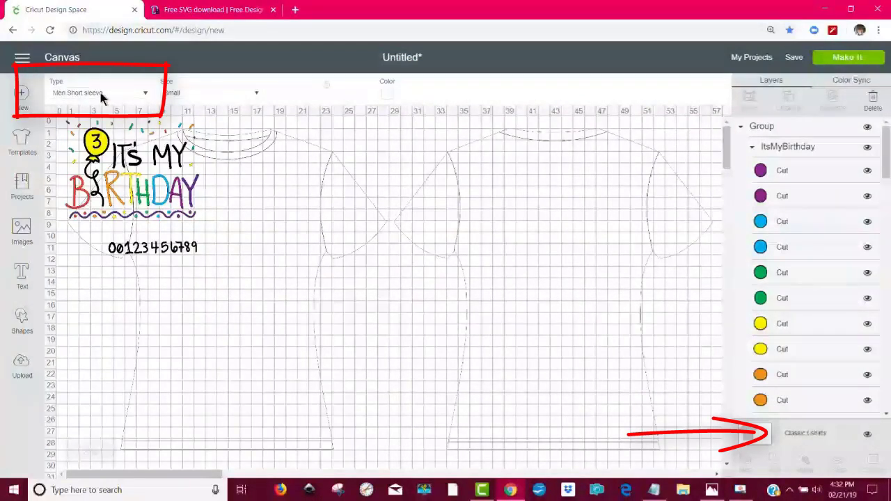
left_click(146, 93)
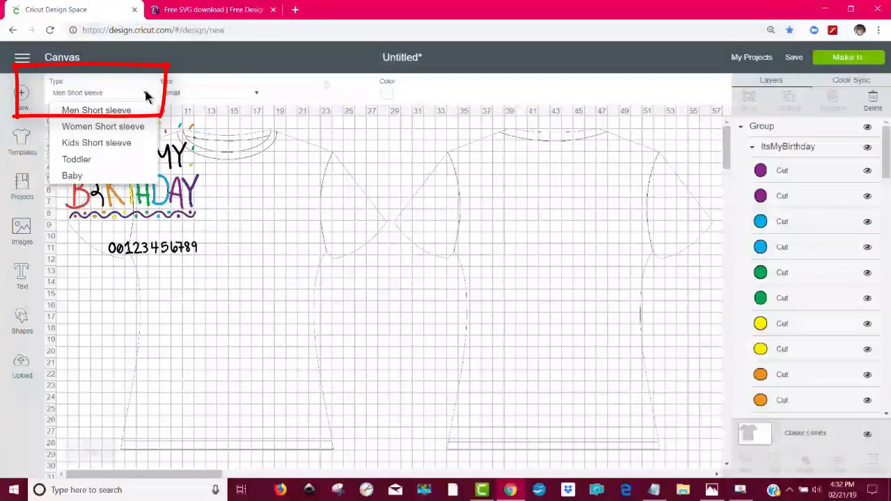
left_click(117, 162)
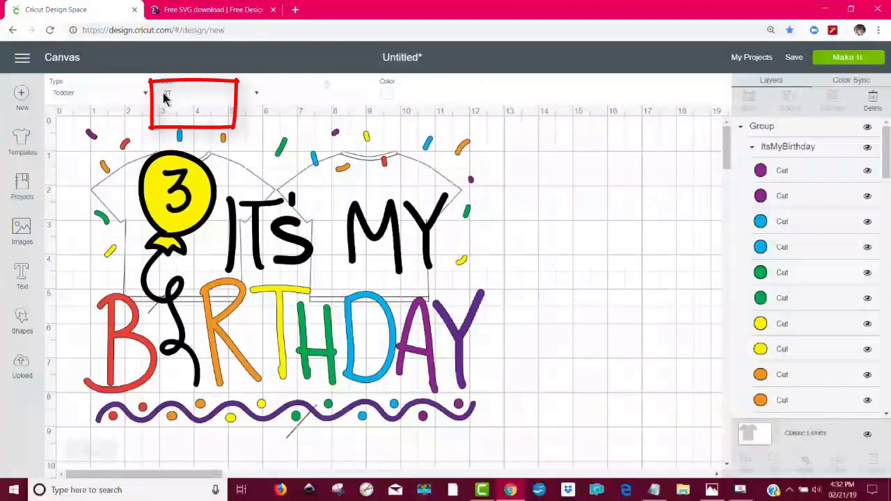
left_click(257, 95)
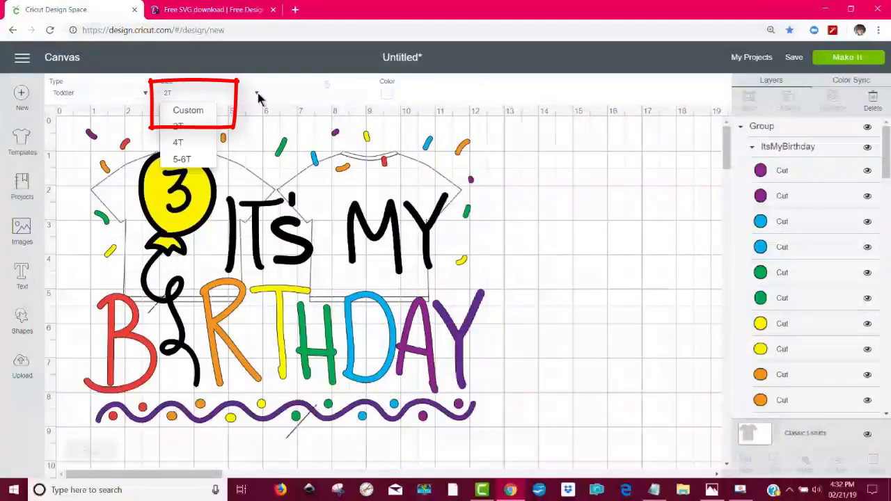
left_click(192, 143)
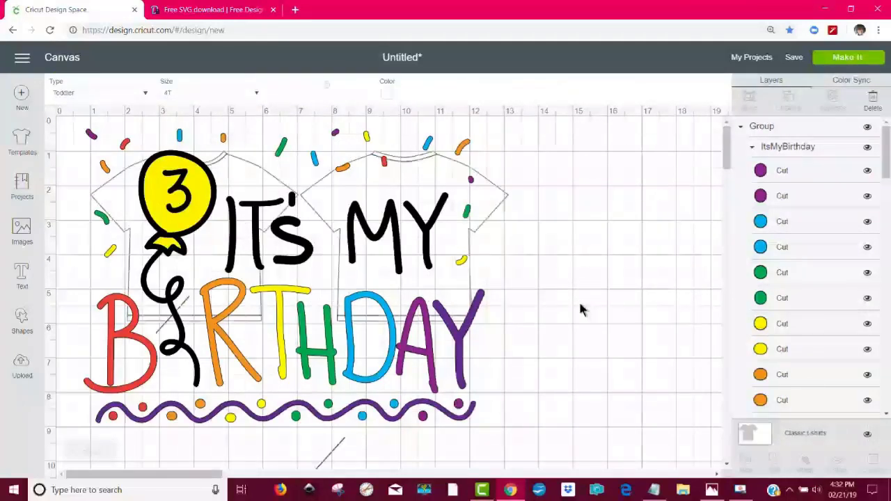
- Shrink the birthday design proportionally to about 6.46 inches wide and move it to the empty canvas area beside the shirt outlines
left_click(470, 420)
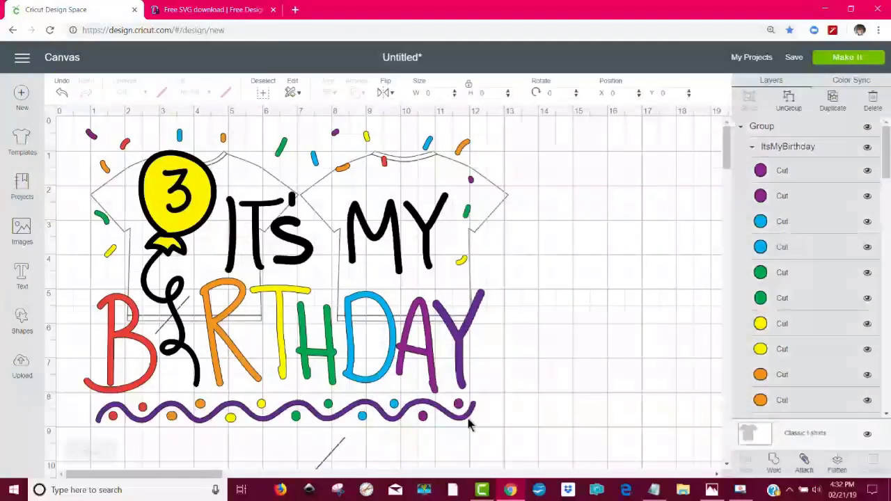
left_click_drag(438, 336, 458, 248)
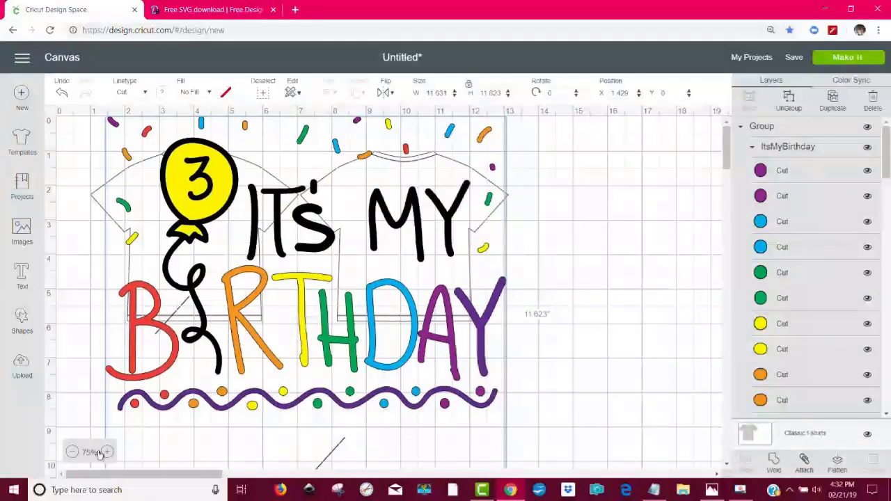
left_click(72, 451)
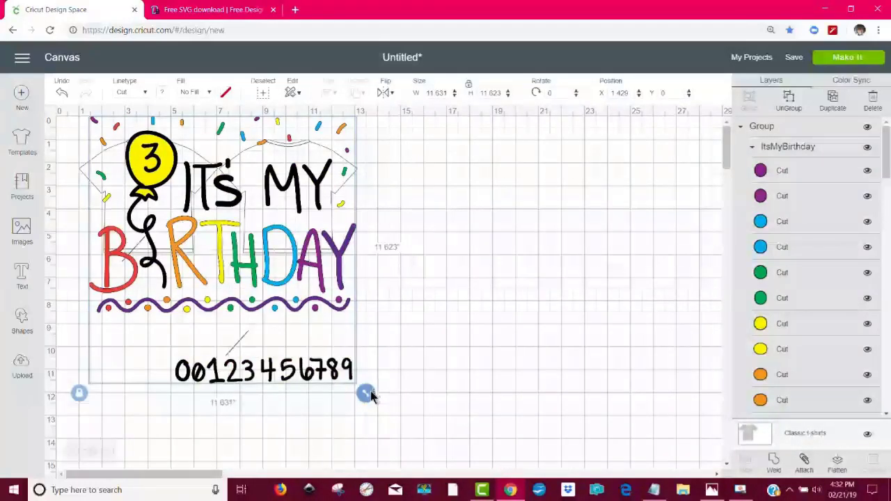
left_click_drag(365, 393, 247, 274)
left_click_drag(149, 208, 561, 232)
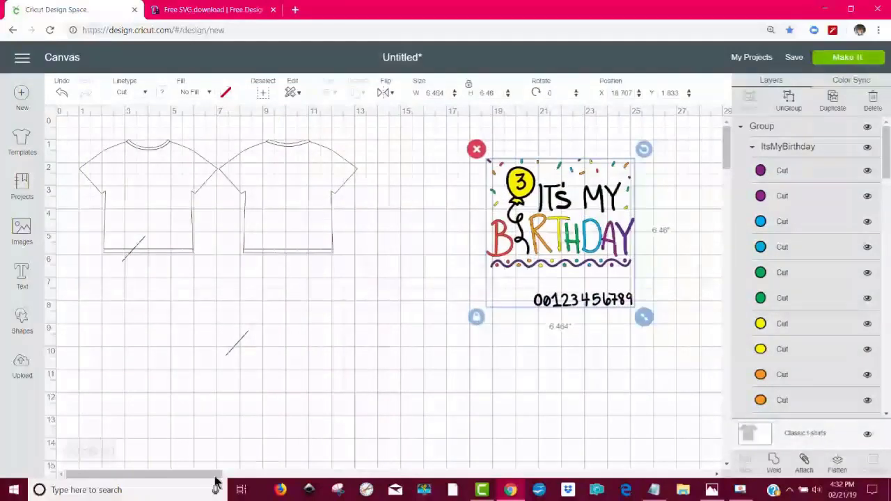
left_click(109, 452)
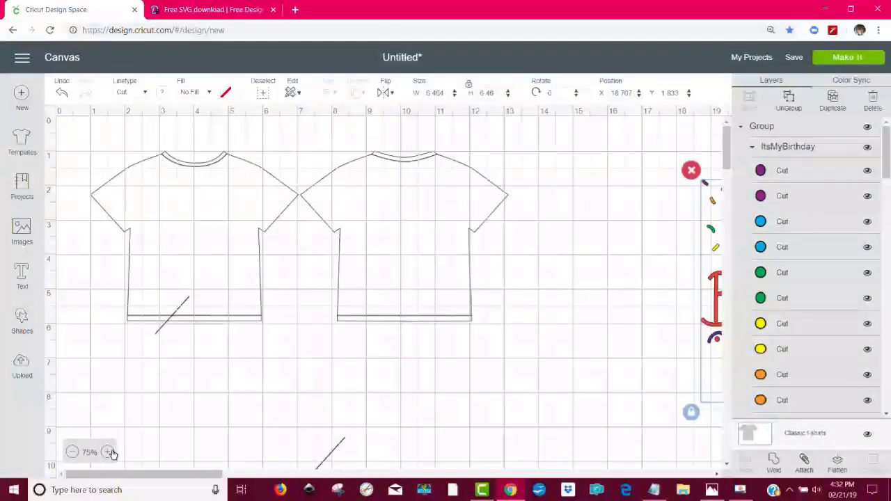
left_click(110, 452)
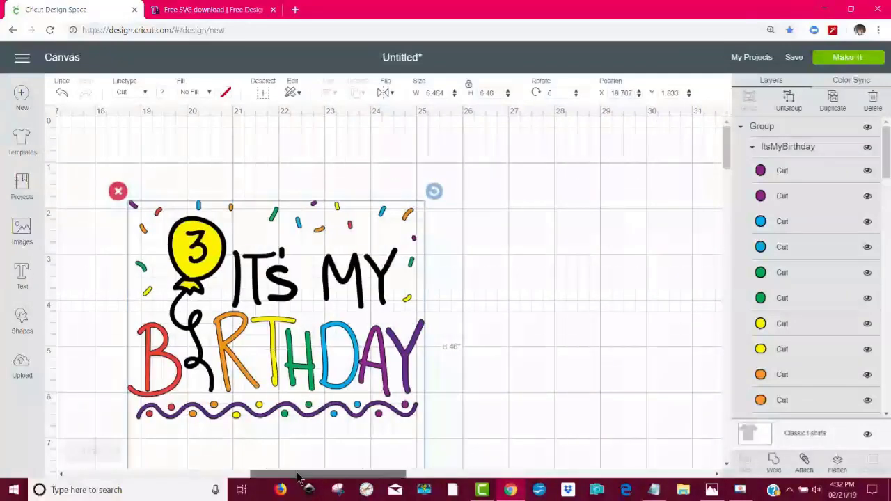
- Add a square on the front shirt outline and shrink it proportionally to about 2.4 inches
left_click_drag(297, 477, 102, 455)
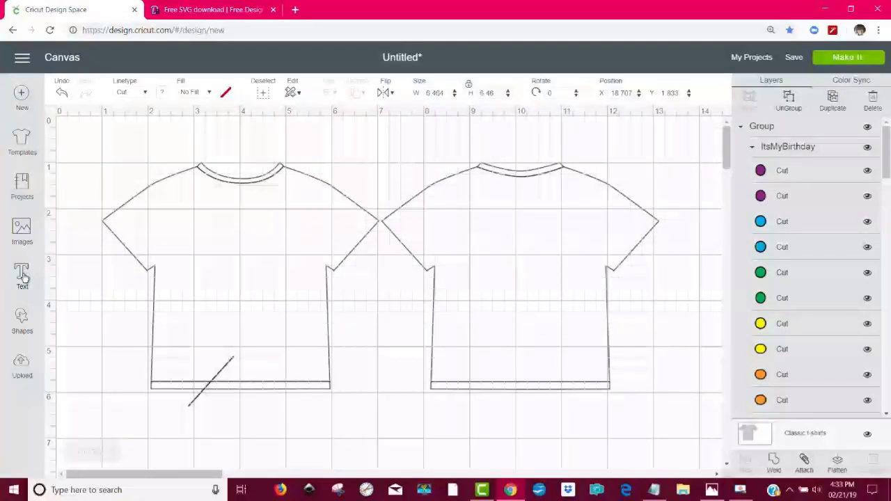
left_click(20, 317)
left_click(73, 231)
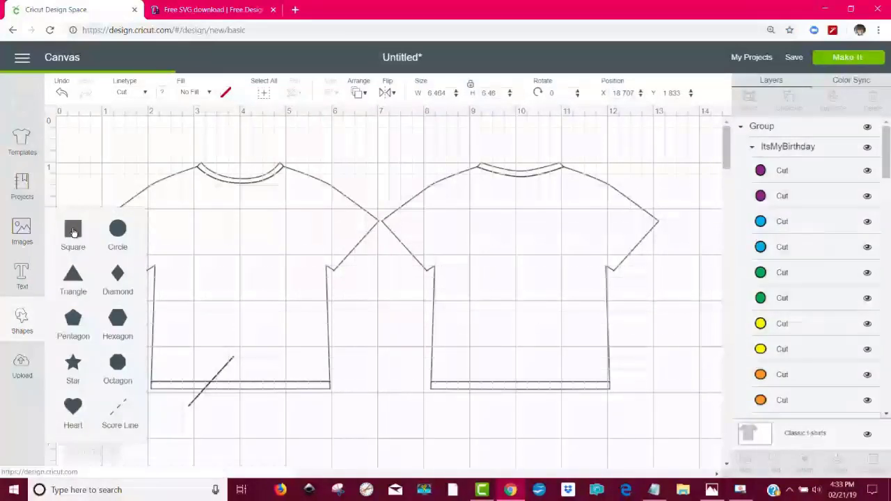
left_click_drag(289, 338, 223, 247)
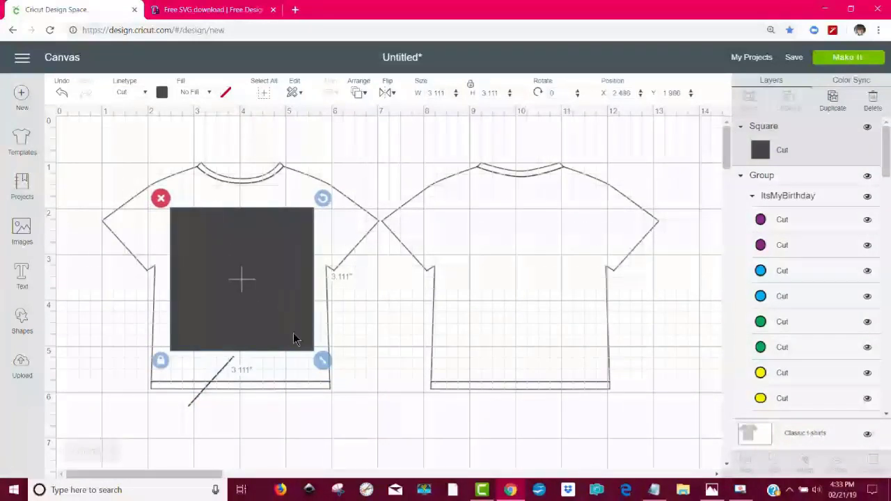
left_click_drag(323, 363, 294, 324)
left_click_drag(235, 268, 257, 263)
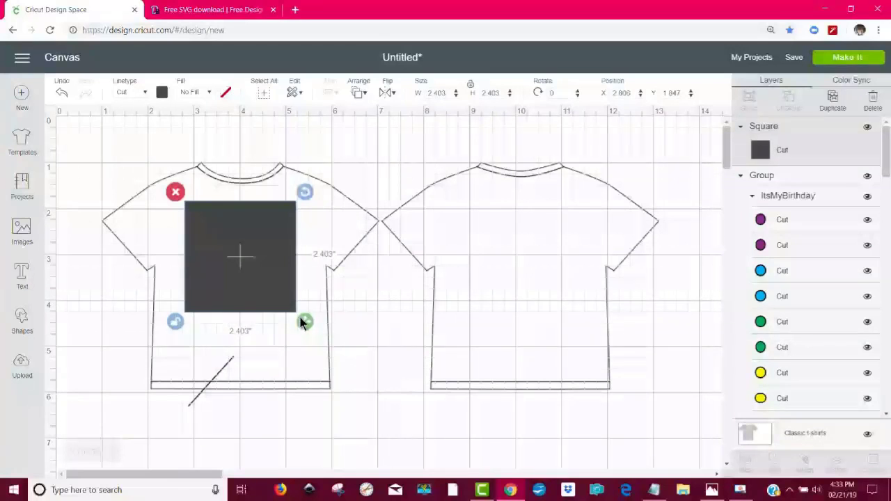
- Stretch the square freely to about 2.74 by 2.06 inches across the front shirt's chest and read its width and height
left_click_drag(306, 324, 318, 306)
left_click_drag(286, 279, 259, 273)
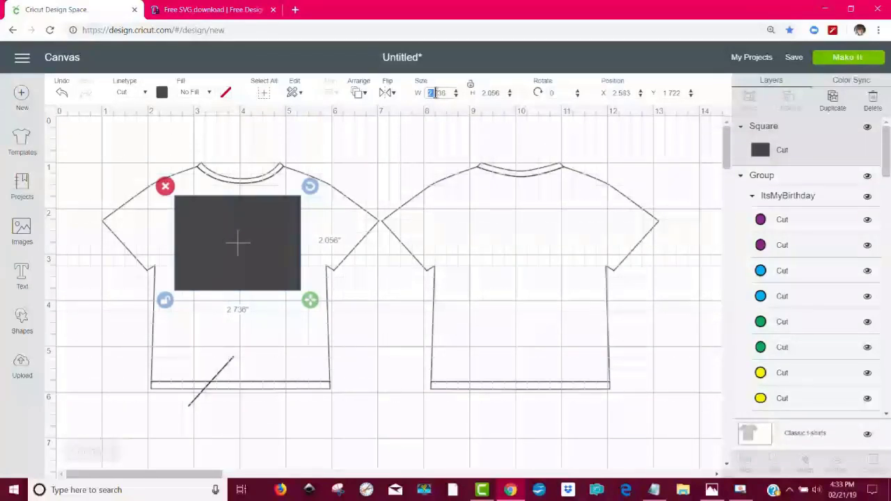
left_click_drag(435, 92, 453, 92)
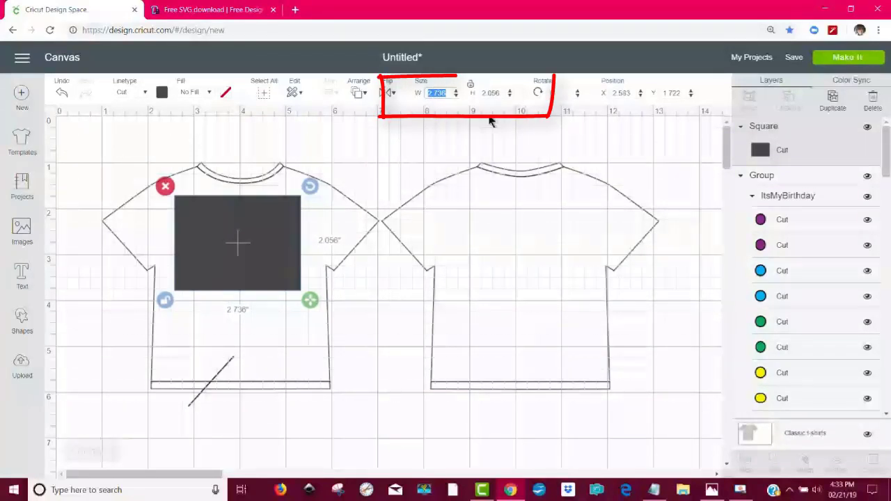
left_click_drag(507, 93, 480, 92)
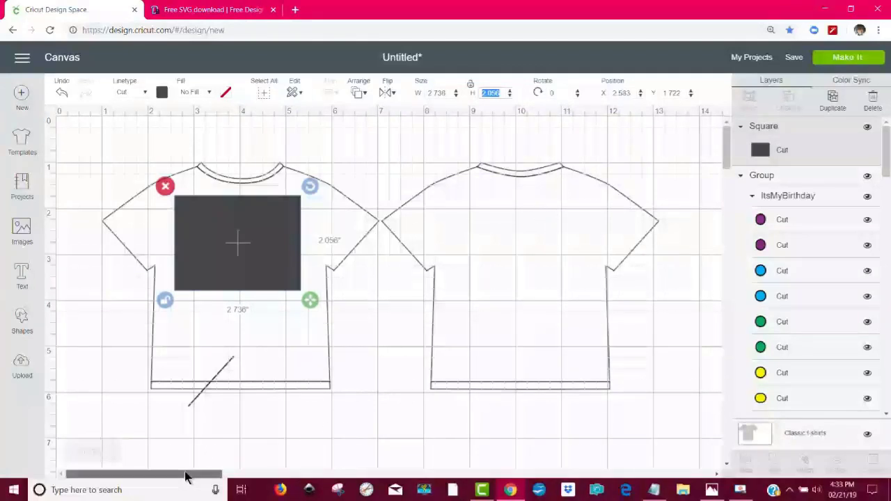
- Move the birthday design over the back shirt outline, at about X 7.36, Y 0.82, for comparison with the square
left_click_drag(189, 478, 285, 477)
left_click_drag(565, 292, 187, 275)
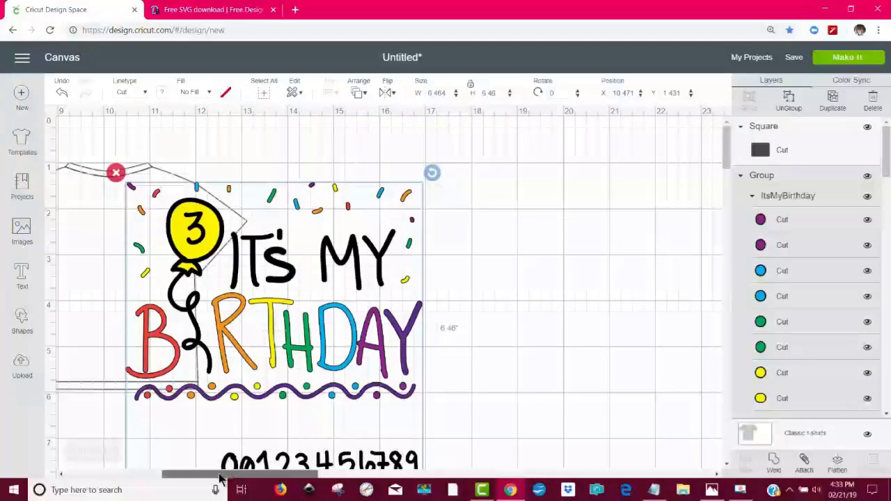
left_click_drag(222, 475, 168, 475)
left_click_drag(414, 302, 294, 277)
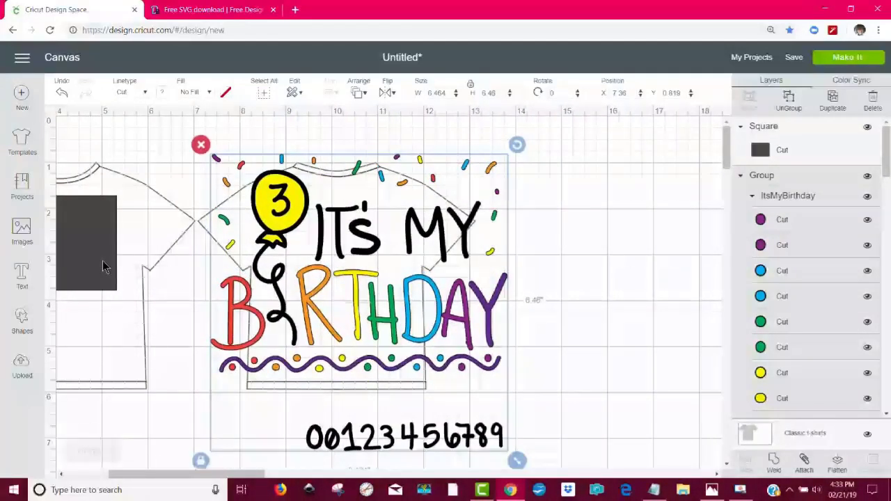
left_click(103, 265)
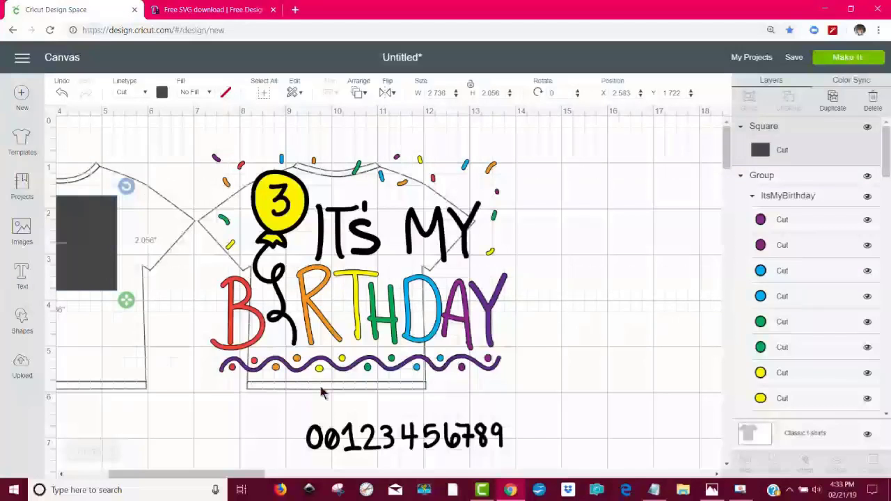
left_click_drag(214, 479, 161, 478)
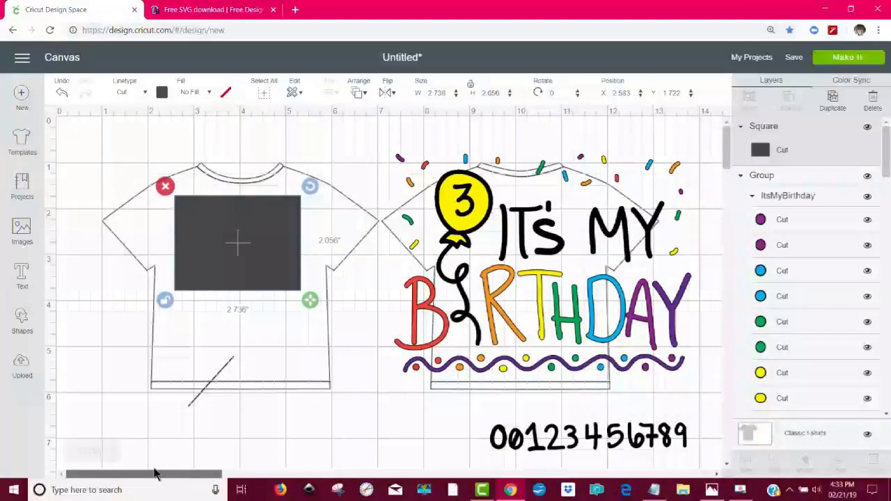
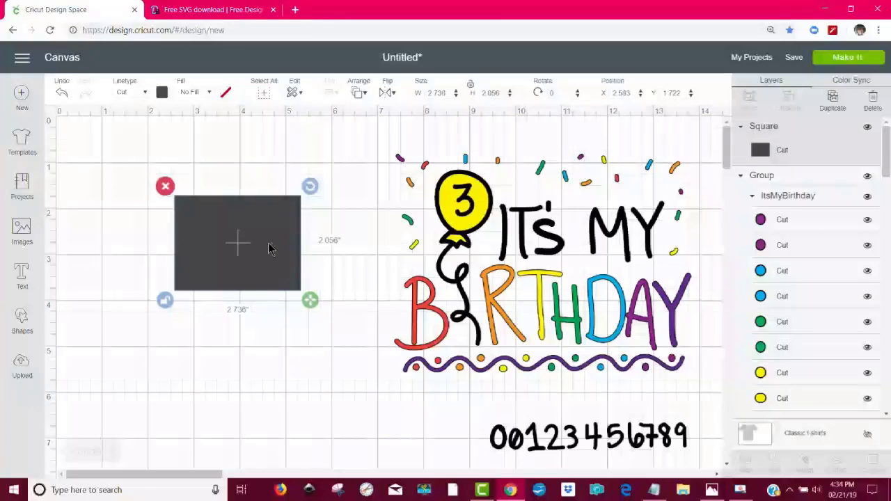
- Delete the square and move the birthday design to about X 2.18, Y 0.36
left_click(165, 186)
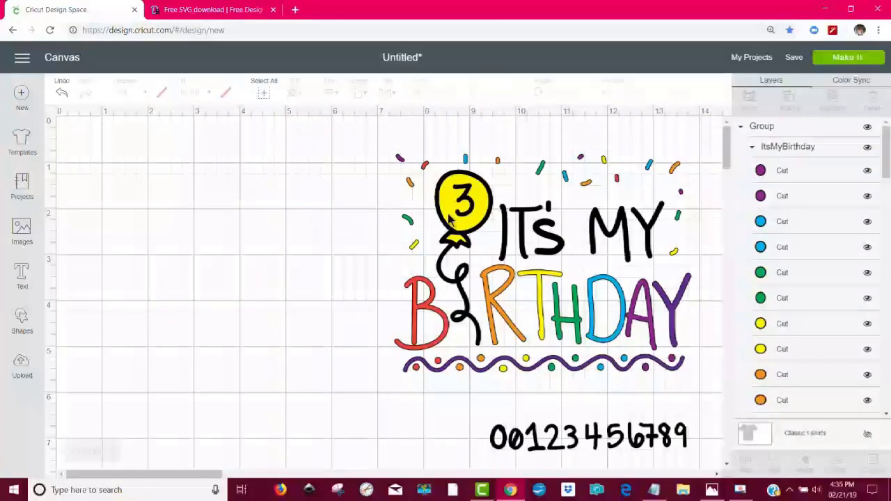
left_click_drag(471, 218, 231, 194)
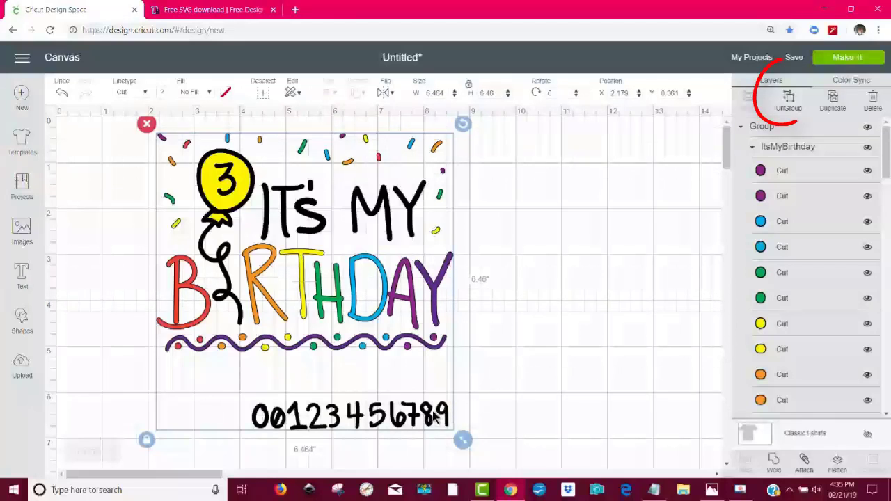
- Ungroup the birthday design, then nudge the row of numbers up to about Y 6.02 and ungroup it into separate digits
left_click(783, 100)
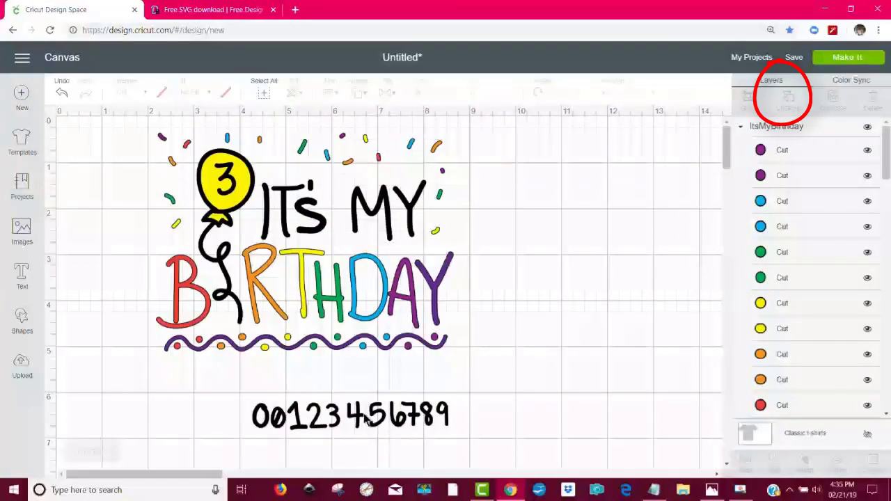
left_click(365, 416)
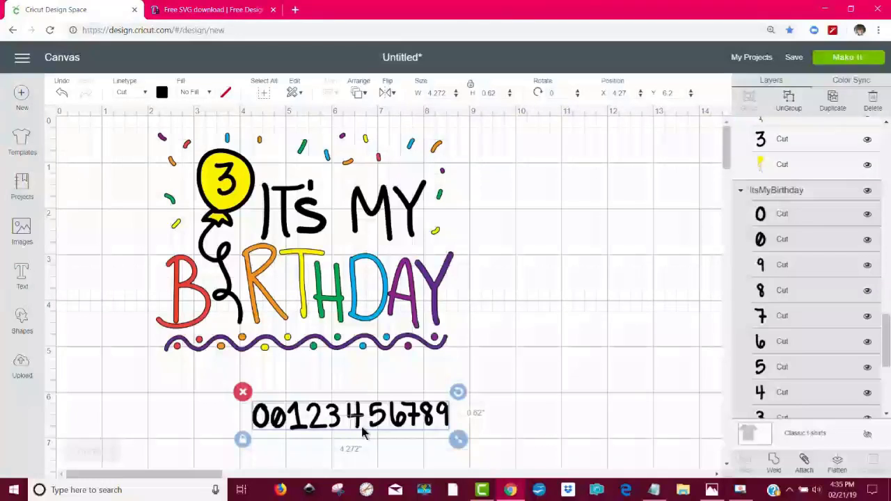
mouse_move(366, 428)
left_mouse_down()
mouse_move(409, 420)
mouse_move(348, 426)
mouse_move(362, 421)
left_mouse_up()
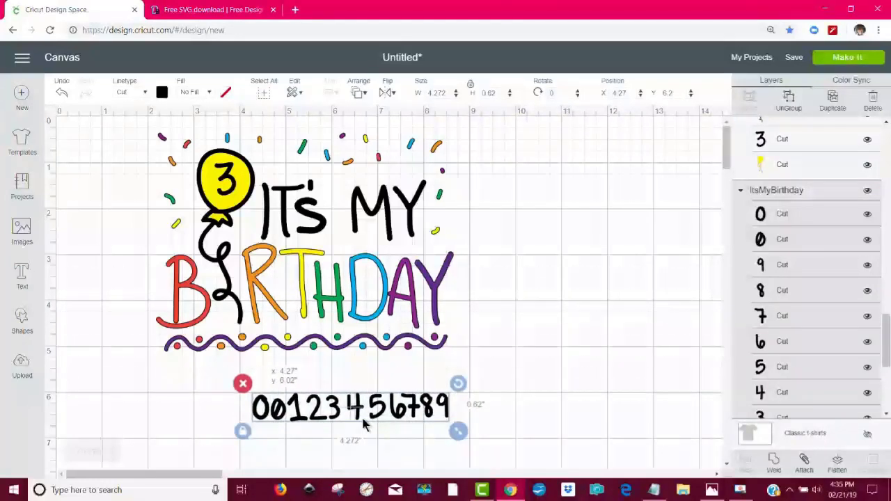
left_click(788, 99)
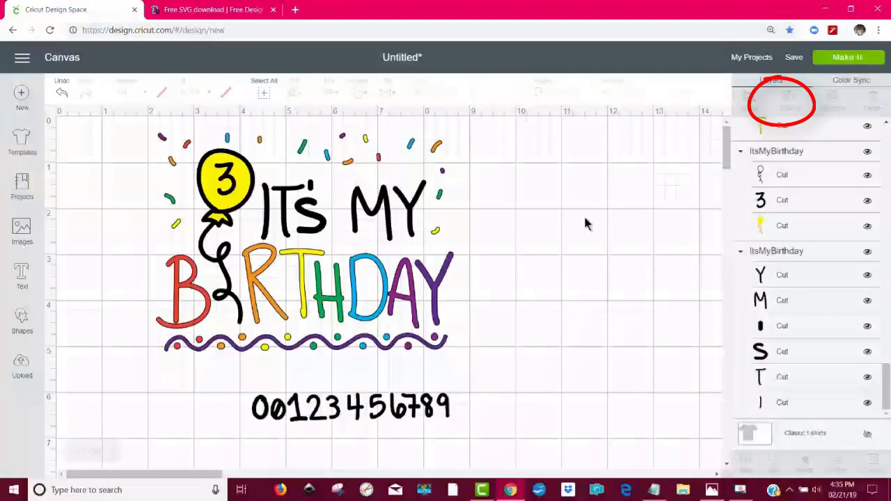
- Move the digit 2 to the empty canvas at about X 11.13, Y 1.79 and delete the remaining digits in the row
left_click_drag(317, 416, 580, 219)
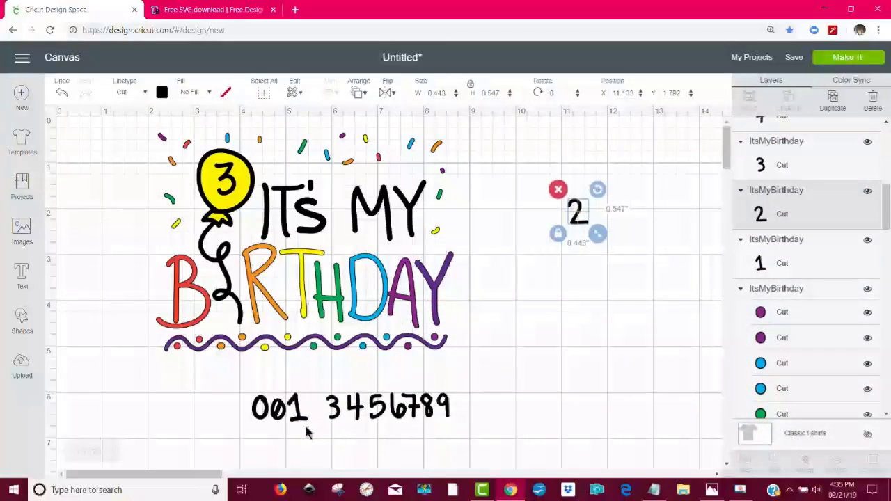
left_click_drag(239, 379, 481, 439)
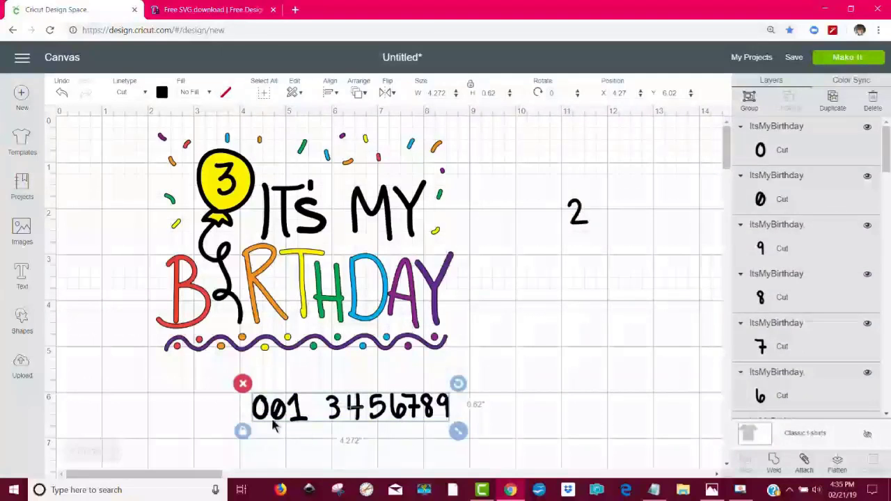
left_click(241, 384)
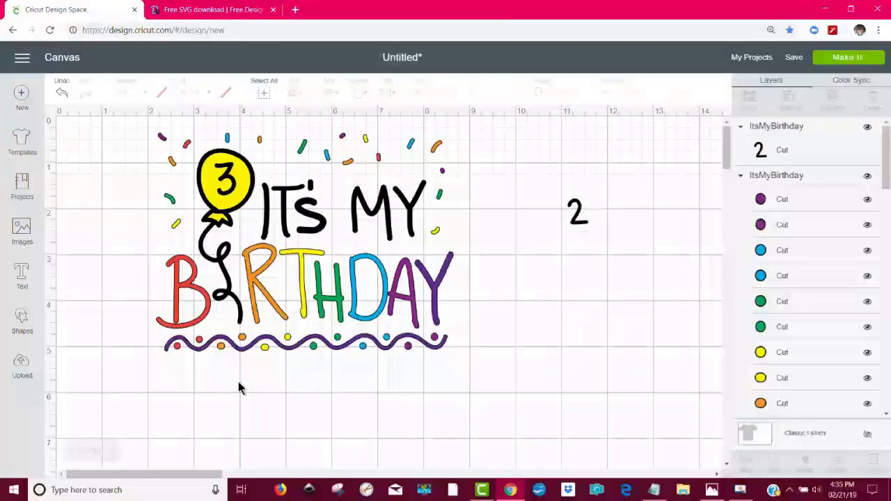
left_click(580, 221)
left_click(230, 191)
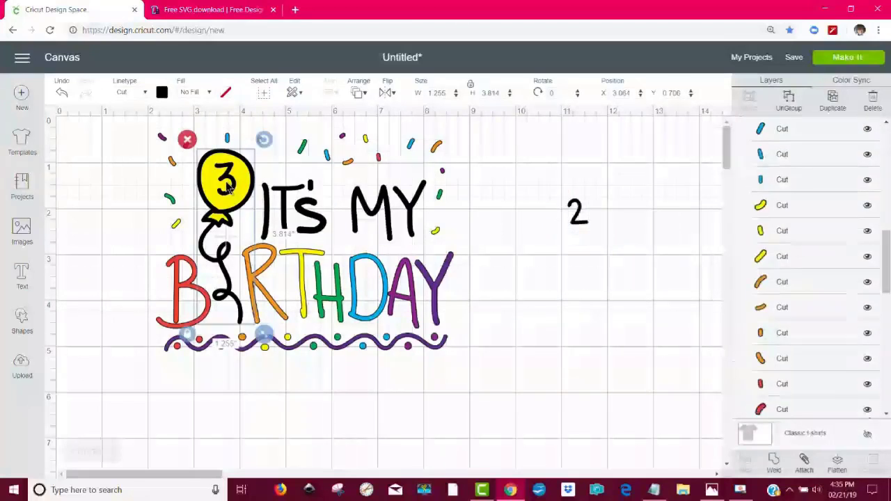
mouse_move(230, 191)
left_mouse_down()
mouse_move(286, 205)
mouse_move(256, 182)
mouse_move(238, 189)
left_mouse_up()
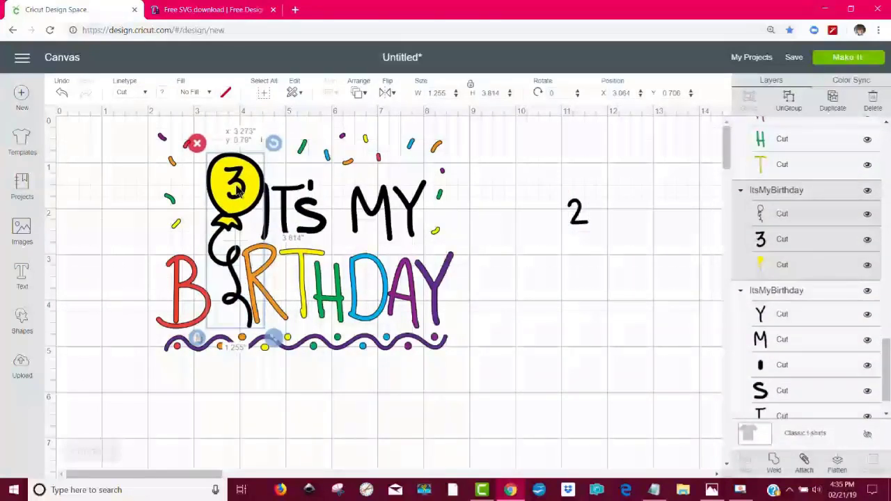
left_click(62, 94)
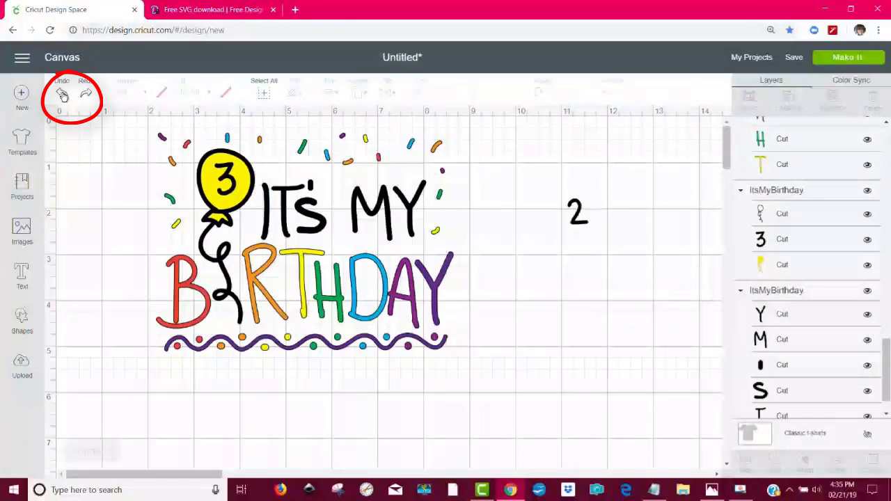
- Ungroup the balloon and delete the digit 3 inside it
left_click(223, 187)
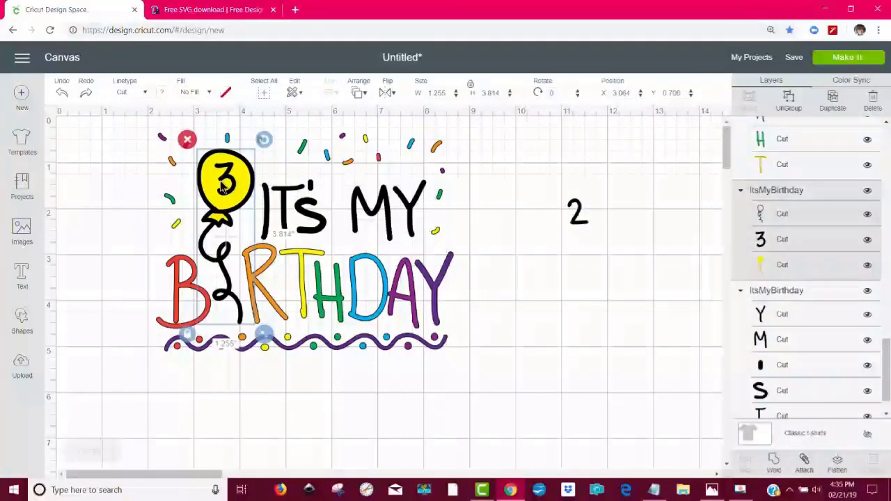
left_click(790, 100)
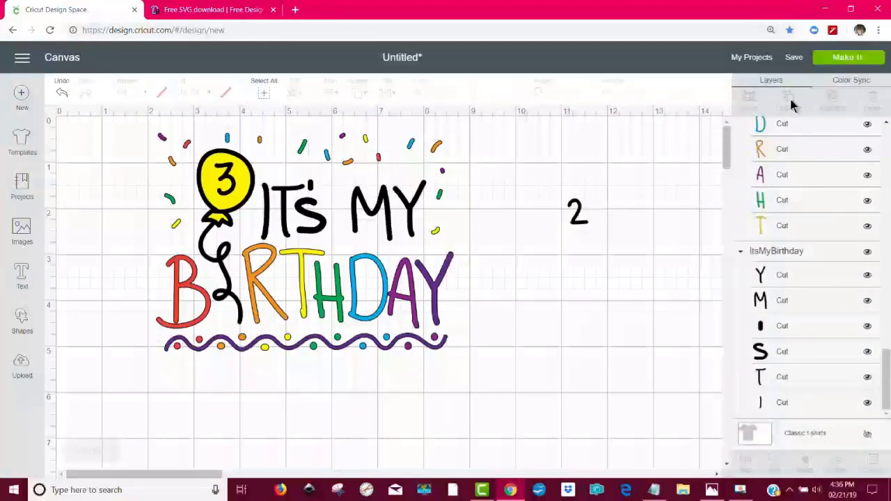
left_click(824, 200)
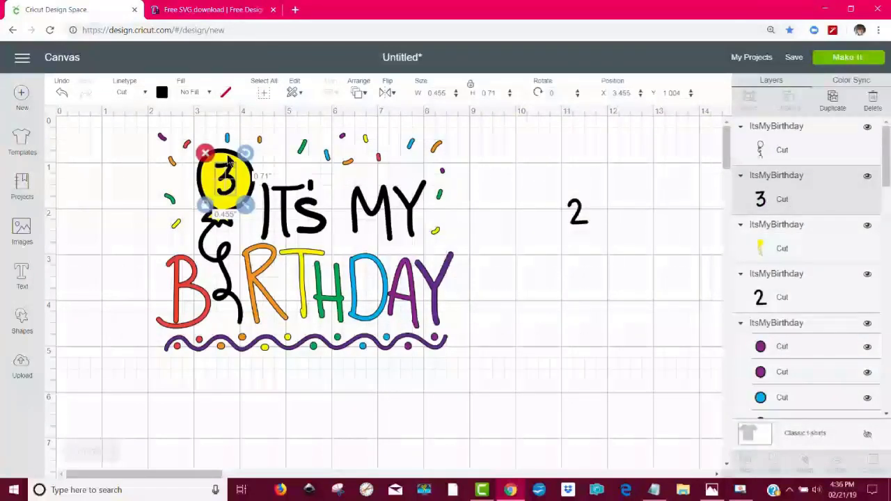
left_click(205, 153)
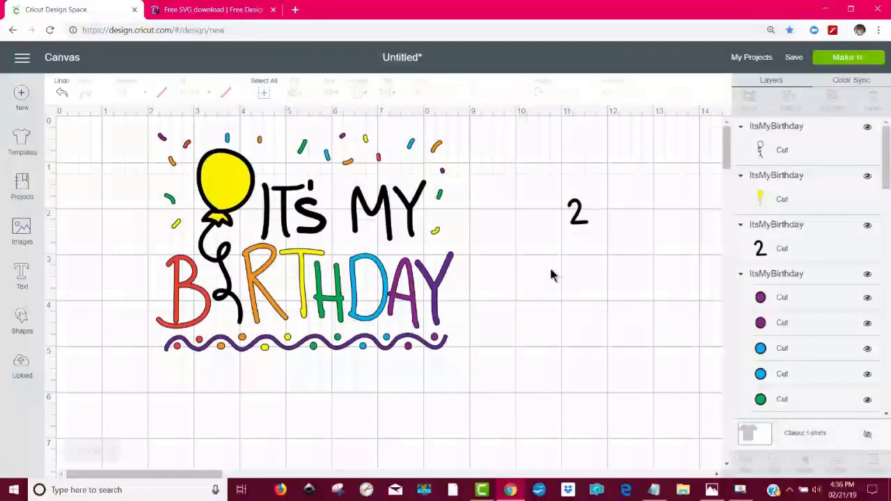
- Bring the digit 2 to the front of all layers and place it inside the yellow balloon, at about X 3.4, Y 1.0
mouse_move(583, 226)
left_mouse_down()
mouse_move(334, 230)
mouse_move(293, 209)
mouse_move(225, 195)
mouse_move(460, 192)
mouse_move(575, 213)
left_mouse_up()
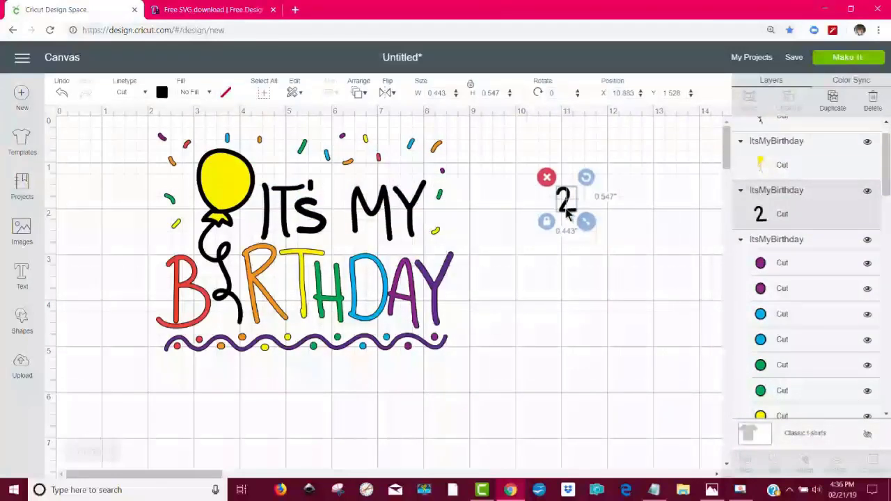
right_click(566, 213)
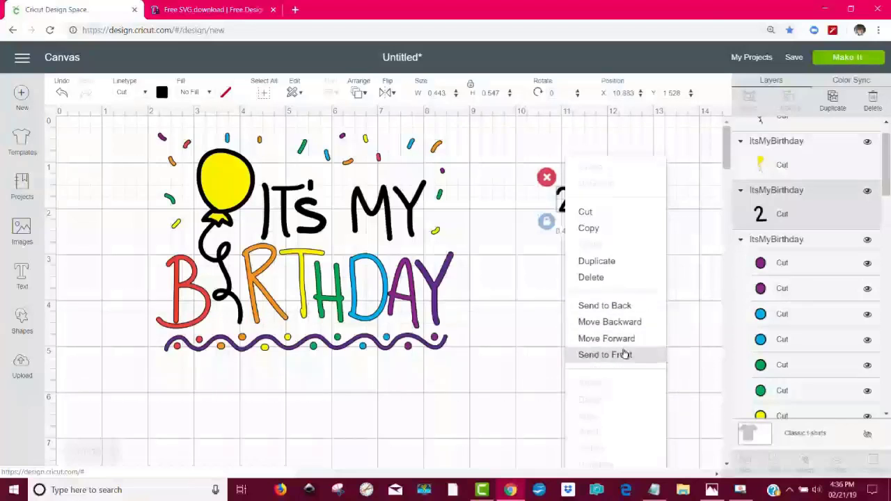
left_click(518, 334)
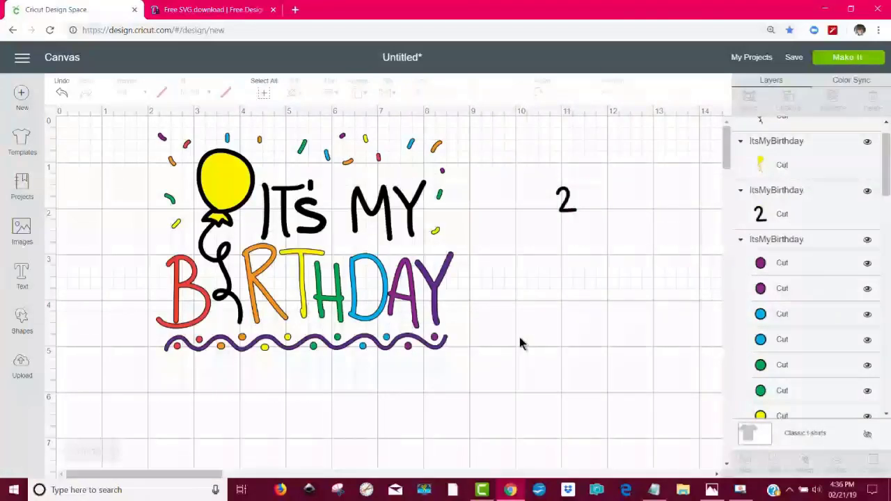
left_click(568, 213)
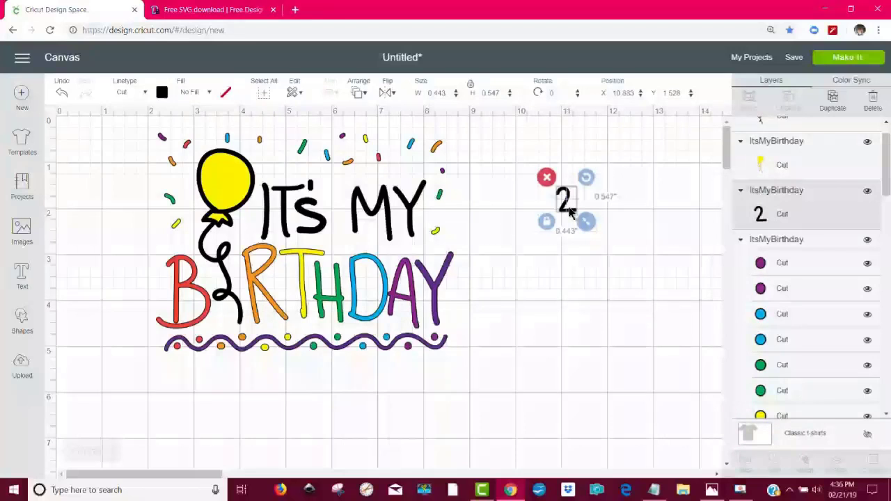
left_click(362, 94)
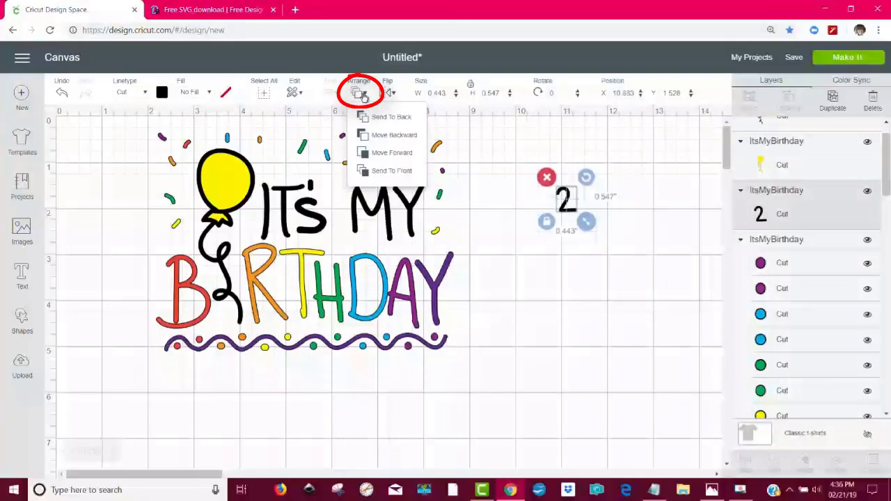
left_click(392, 172)
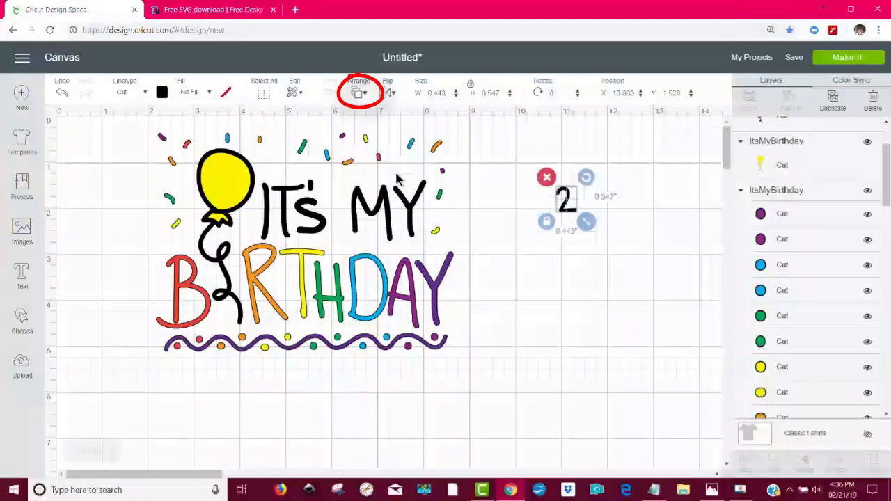
left_click_drag(574, 216, 255, 214)
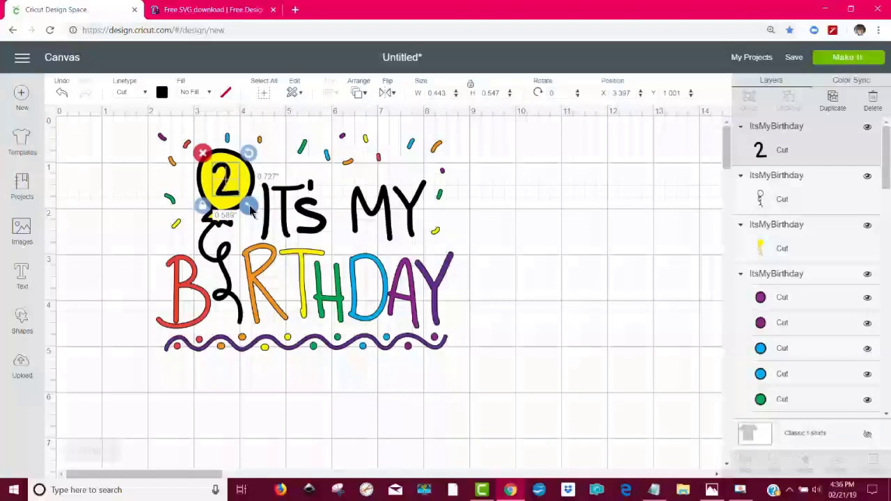
- Ungroup the word BIRTHDAY into separate letters and recolour its Y with the same red as the B
left_click(512, 229)
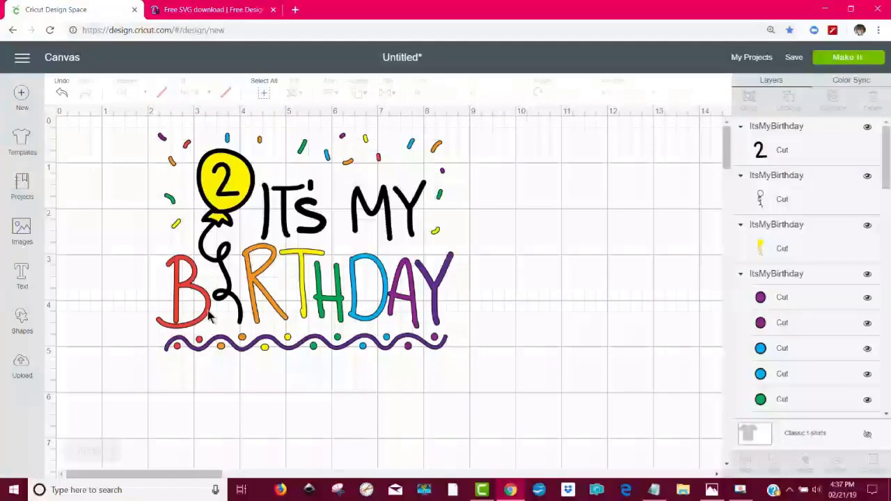
left_click(439, 298)
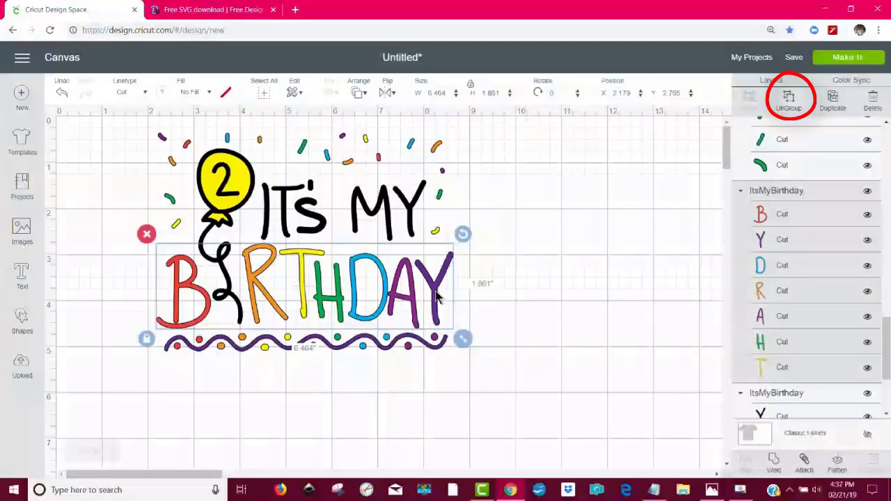
left_click(794, 101)
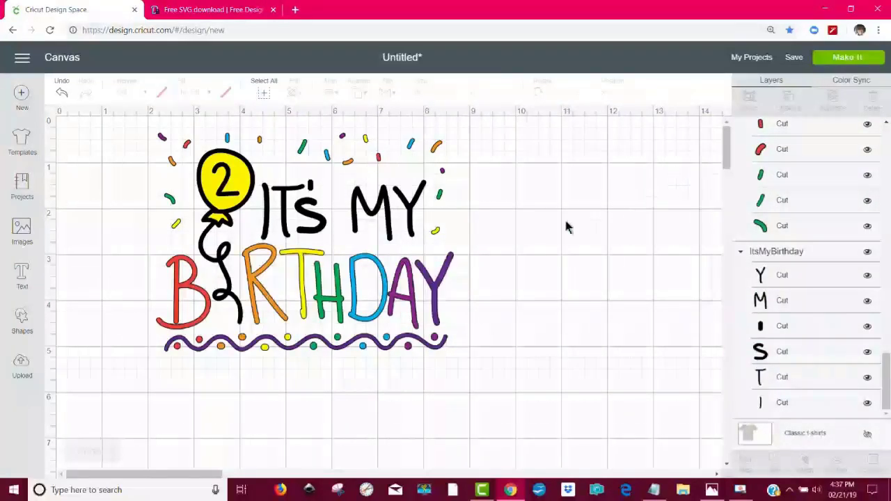
left_click(437, 298)
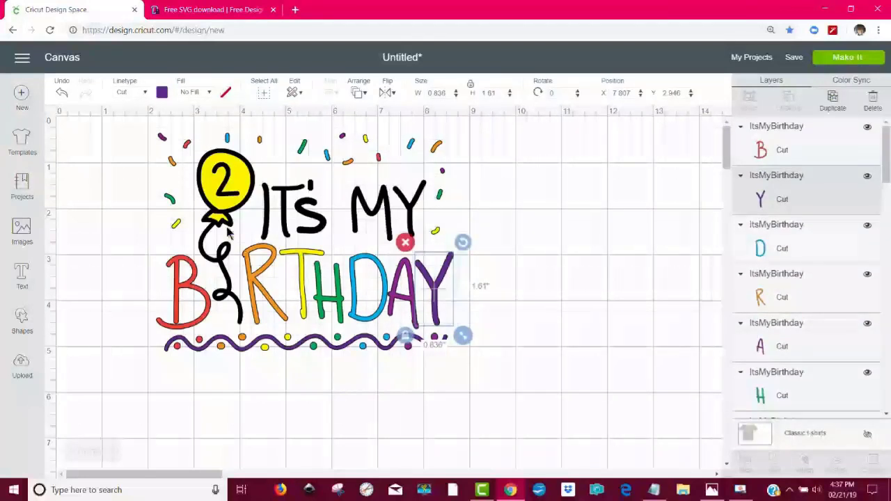
left_click(162, 94)
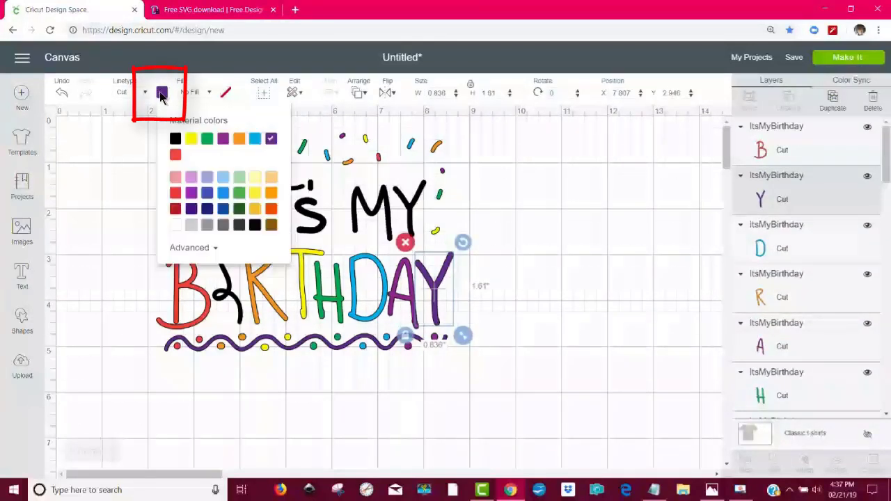
left_click(176, 155)
left_click(550, 264)
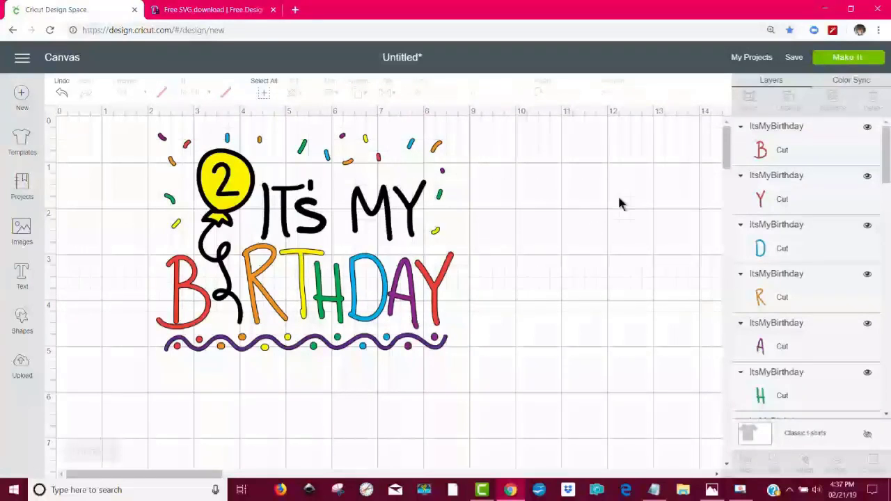
- Preview how the design is laid out on the cutting mats and return to the canvas
left_click(848, 57)
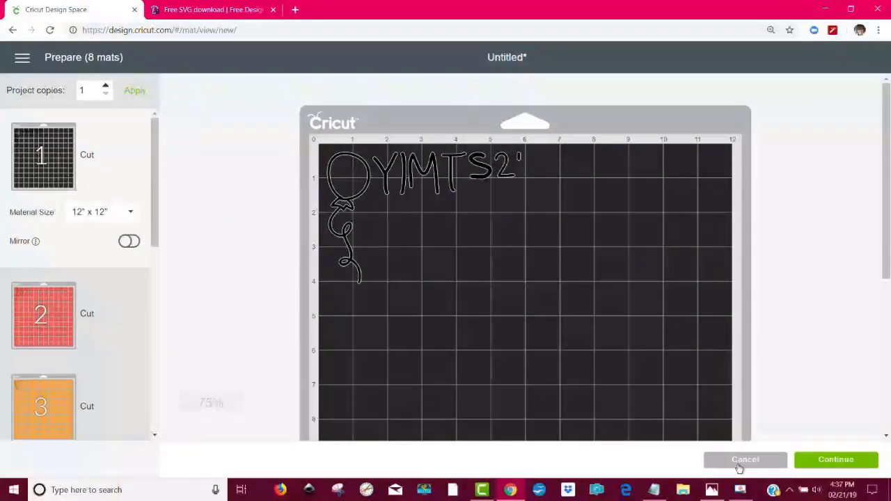
left_click(761, 464)
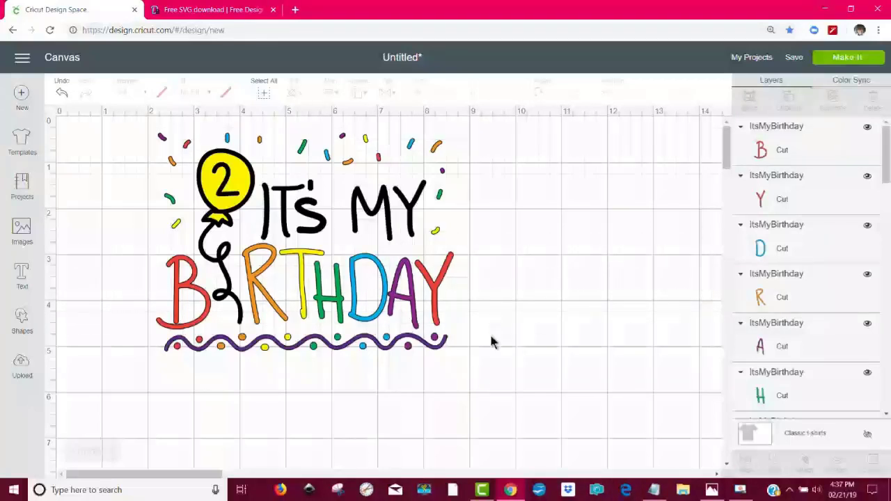
- Try attaching all pieces of the design together and undo the attachment
left_click_drag(494, 364, 110, 122)
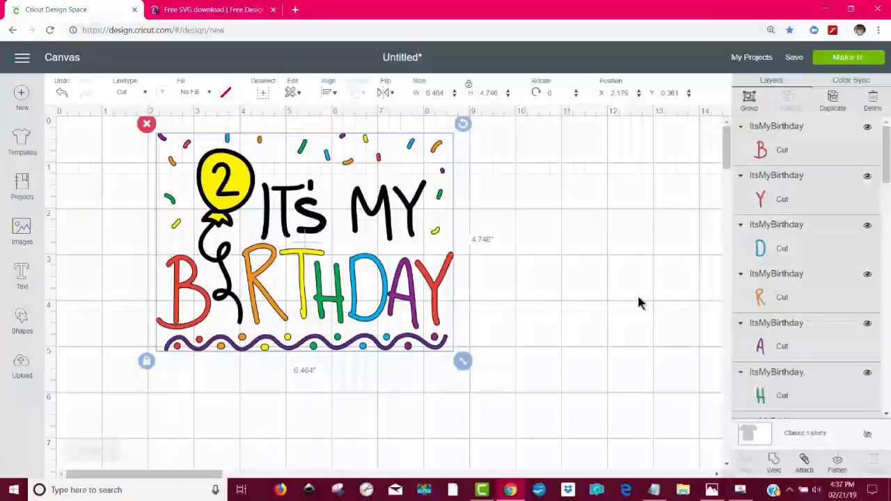
left_click(619, 310)
left_click(420, 319)
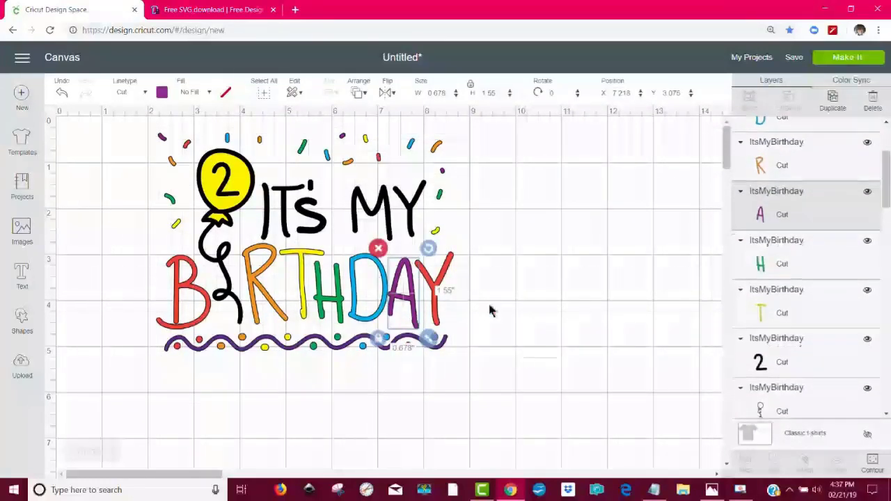
left_click(264, 96)
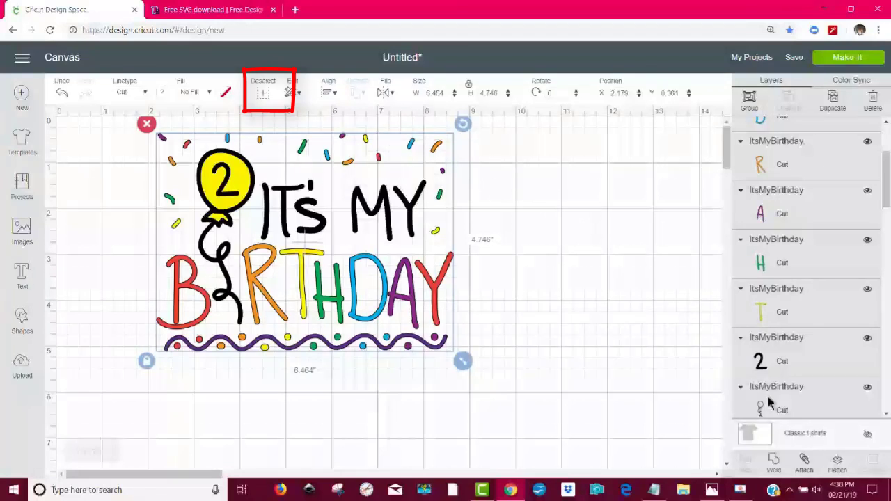
left_click(805, 463)
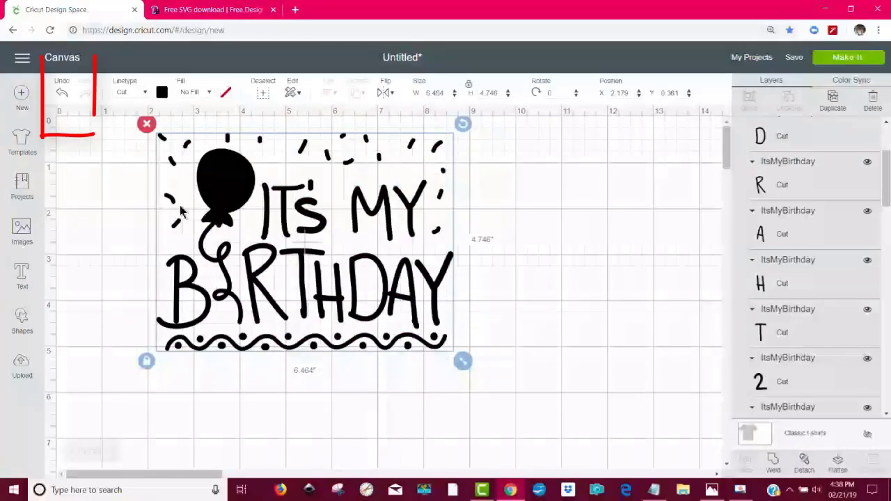
left_click(71, 94)
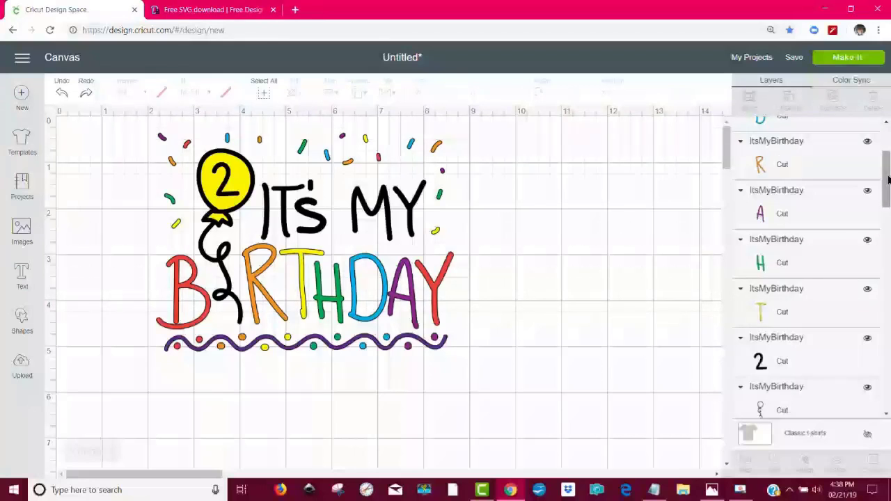
left_click_drag(887, 173, 888, 143)
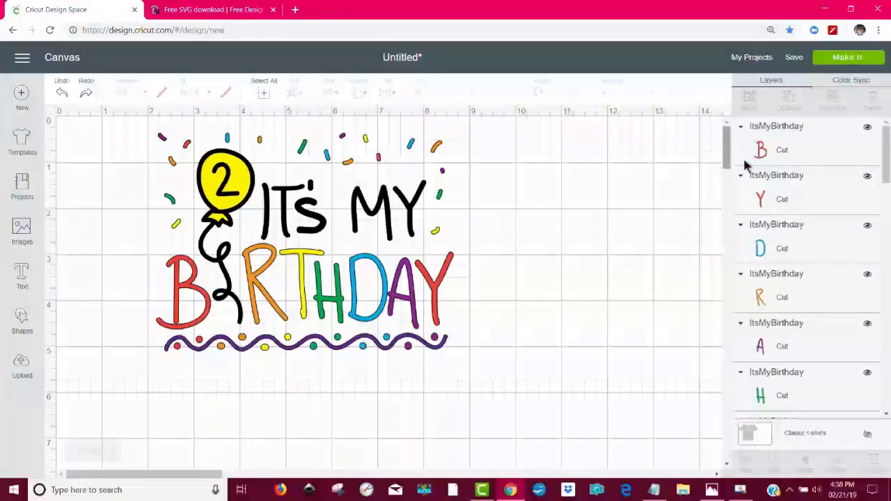
left_click(781, 155)
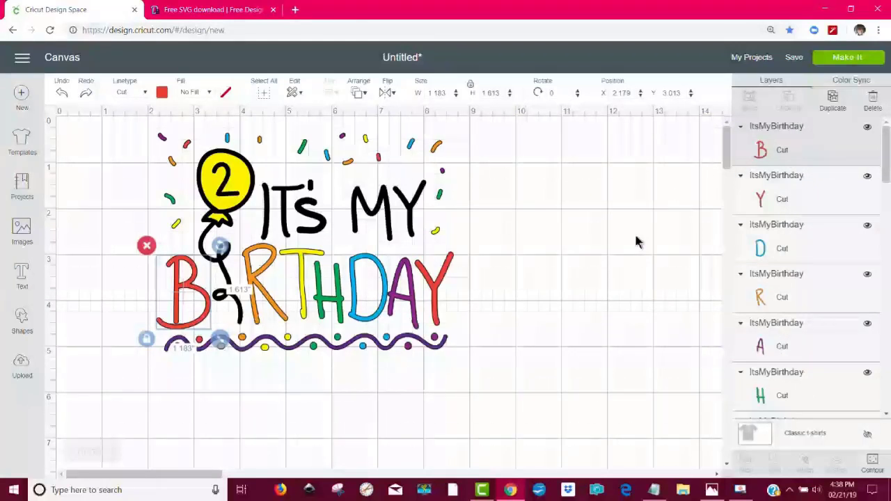
left_click(521, 179)
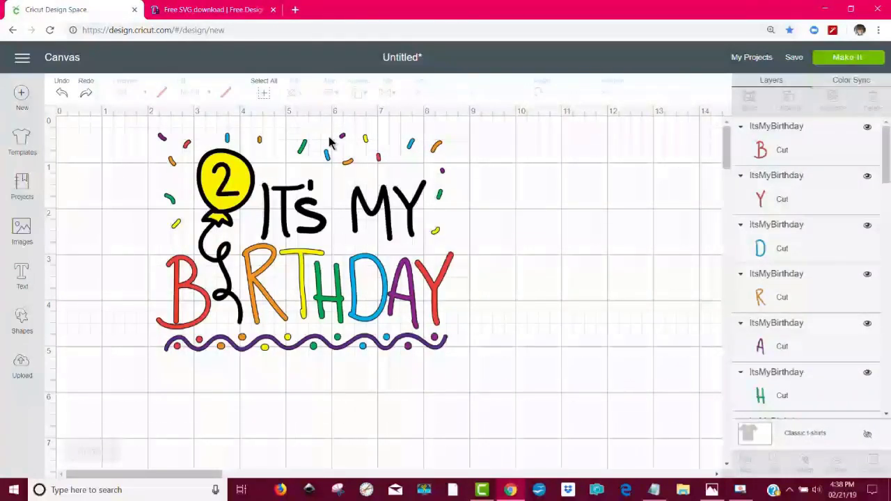
- Ungroup the confetti above the text and the wavy border with its dots into individual pieces
left_click(328, 157)
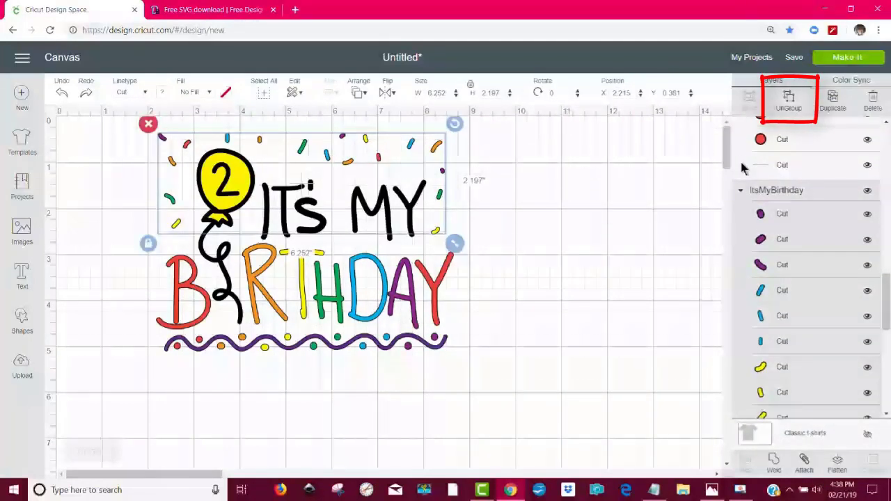
left_click(788, 100)
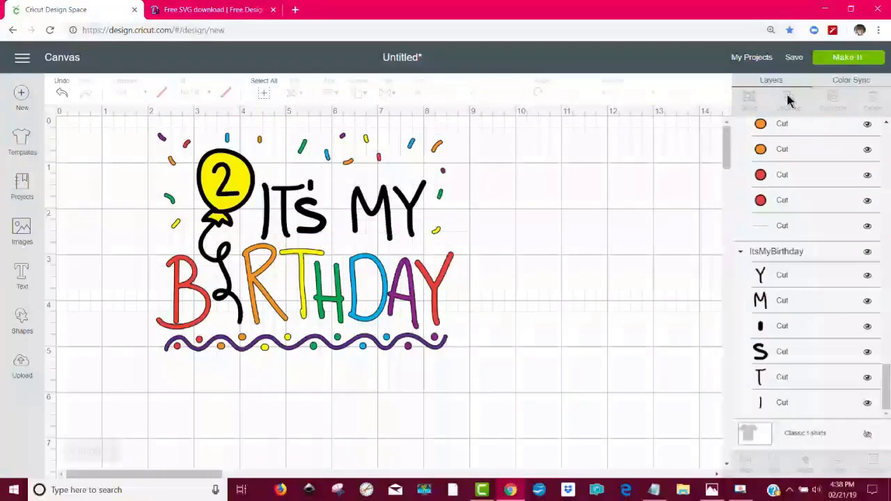
left_click(411, 351)
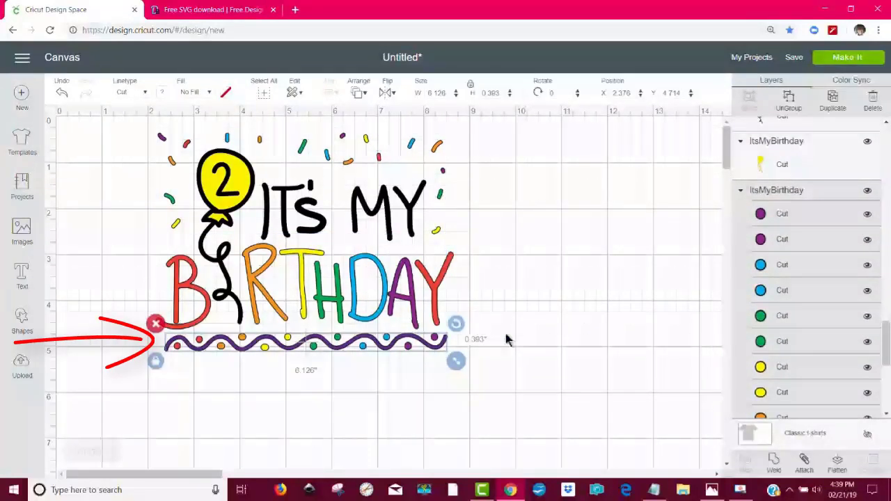
left_click(789, 103)
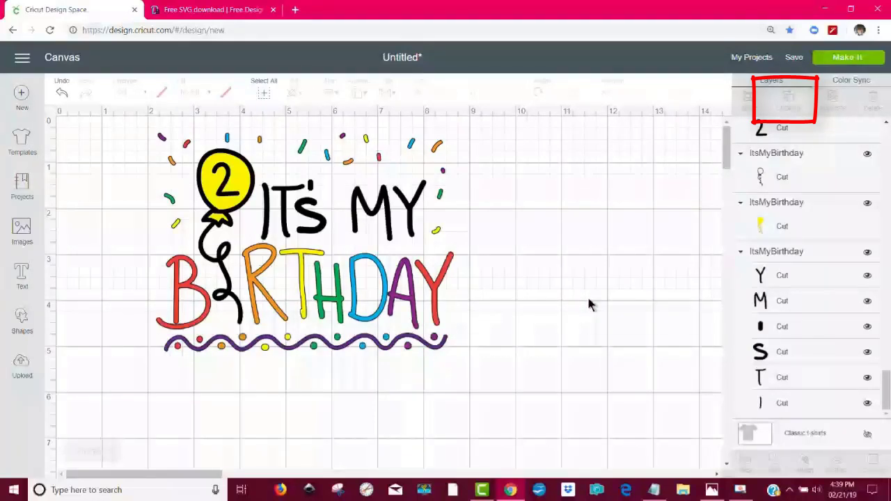
- Attach the two purple dots, the three purple confetti pieces and the purple letter A together, and collapse the attached set in the layer list
scroll(856, 216, "up", 10)
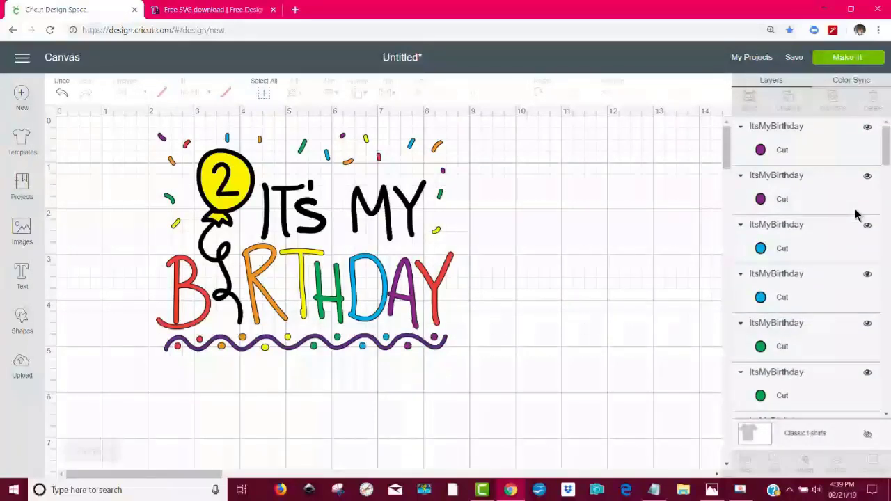
left_click(774, 154)
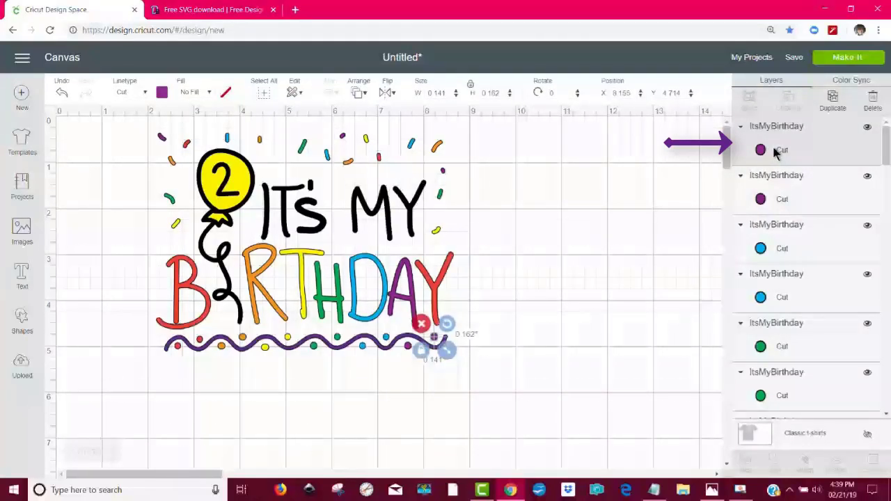
left_click(781, 199, "shift")
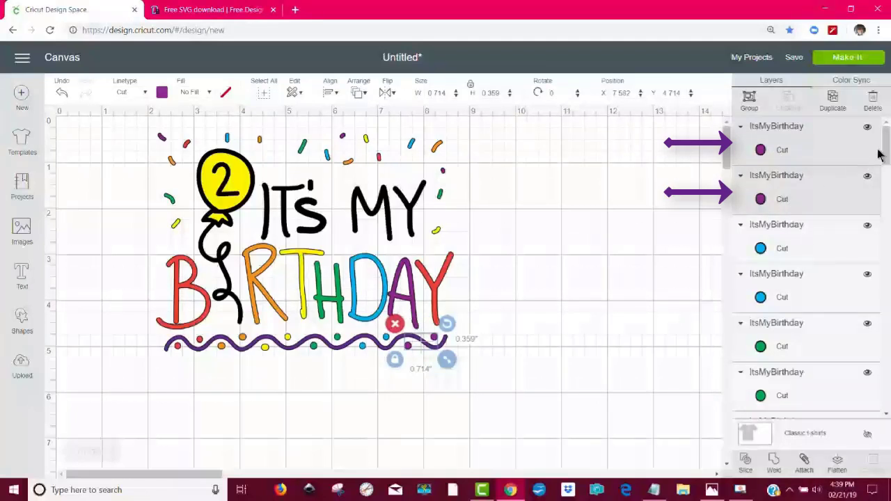
left_click_drag(884, 137, 886, 222)
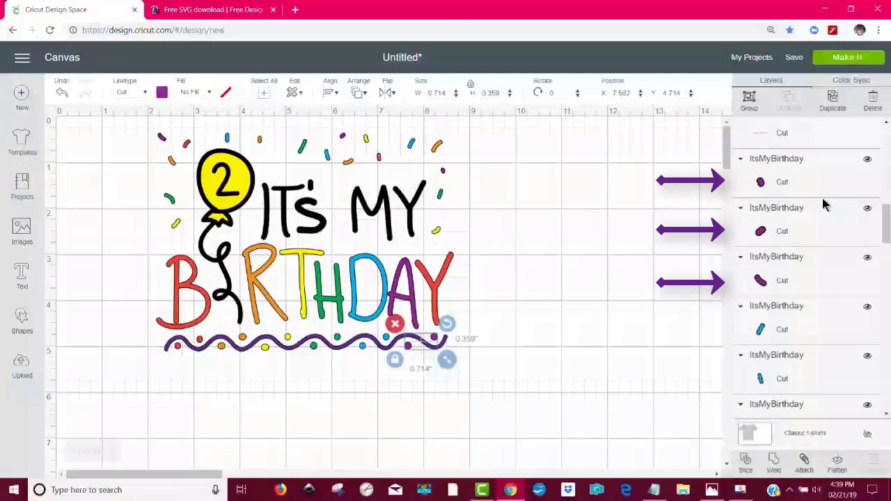
left_click(808, 185)
left_click(806, 231, "shift")
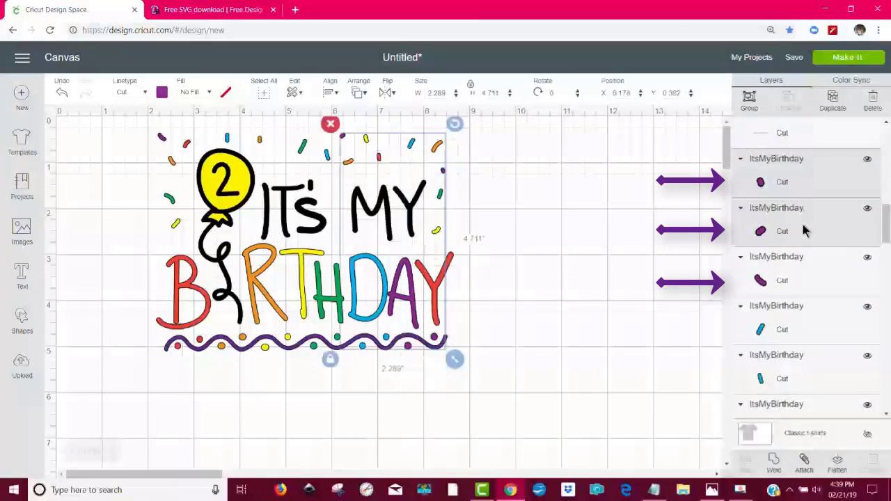
left_click(805, 277, "shift")
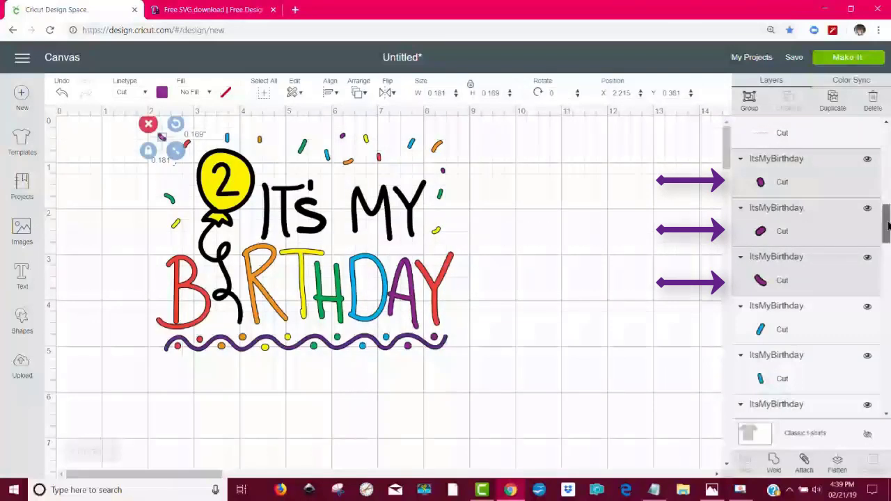
left_click_drag(889, 234, 886, 139)
left_click(795, 243, "shift")
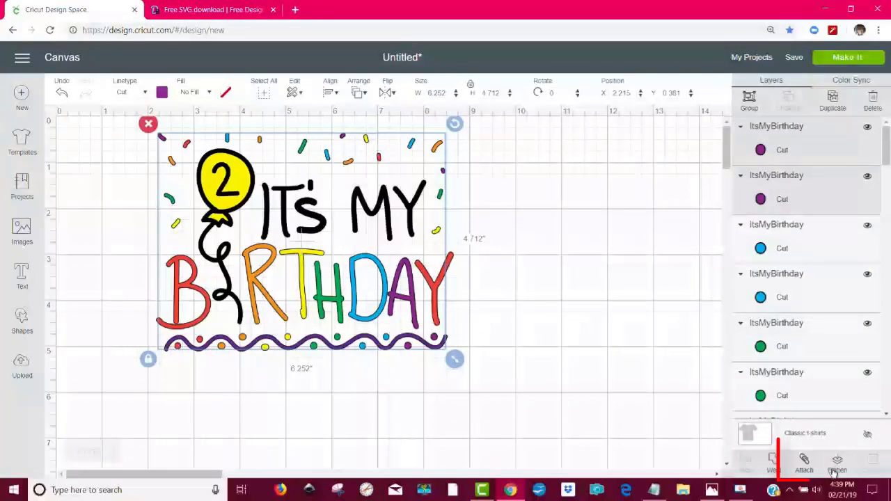
left_click(803, 461)
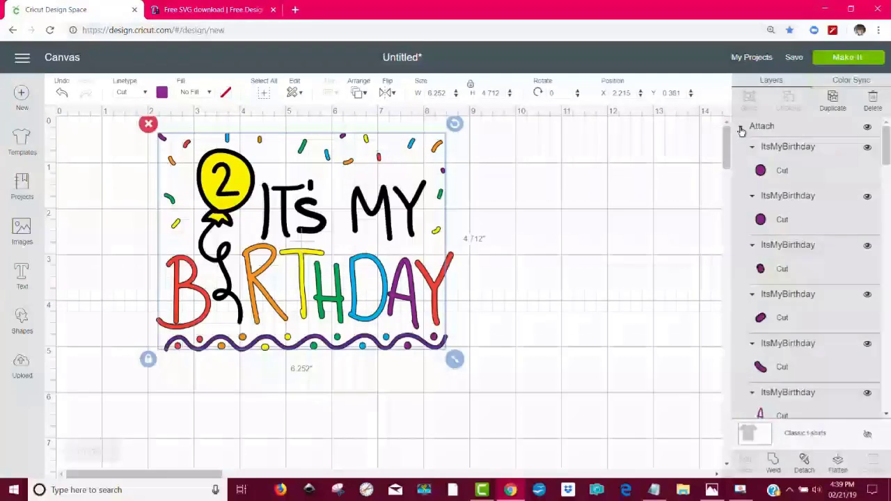
left_click(741, 130)
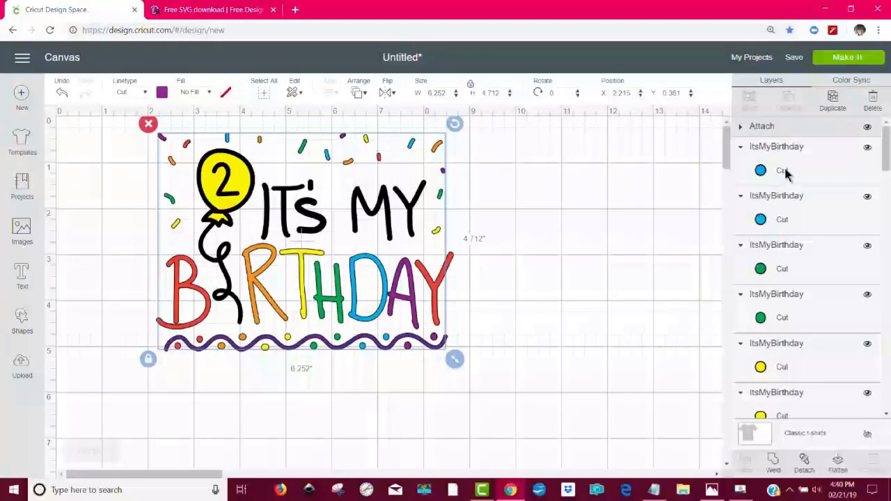
- Attach the blue pieces together, including the two blue border dots and the three blue confetti pieces
left_click(805, 177)
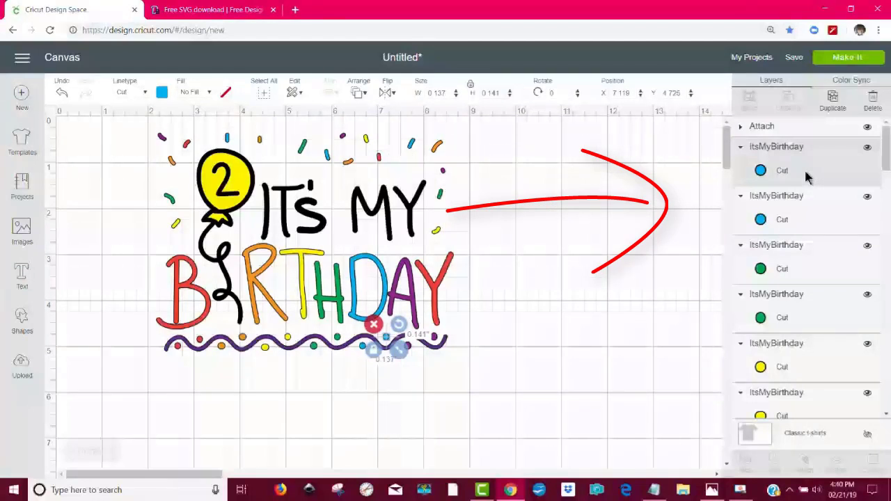
left_click(800, 222, "shift")
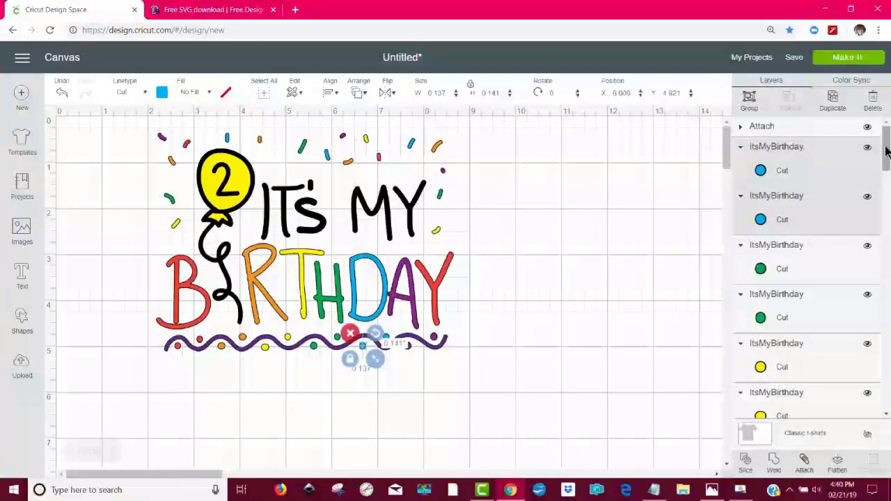
left_click_drag(887, 148, 886, 223)
left_click(835, 207, "shift")
left_click(819, 252, "shift")
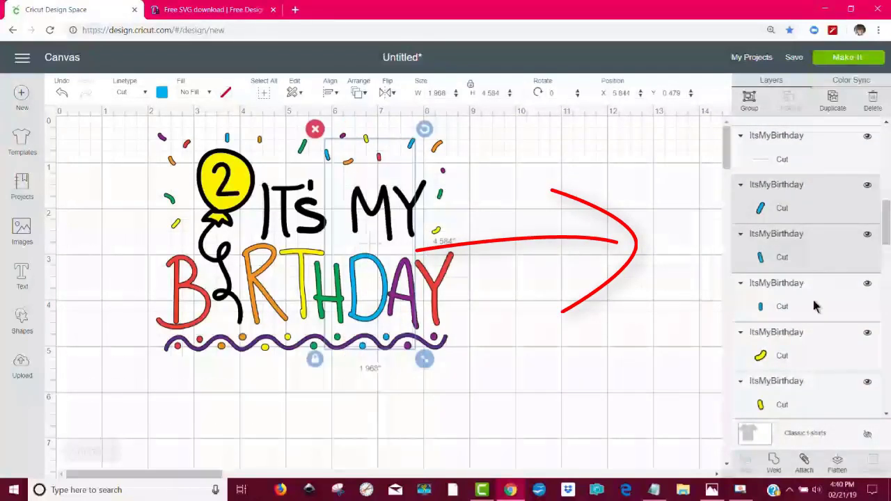
left_click(814, 309, "shift")
left_click_drag(887, 216, 887, 379)
scroll(821, 236, "down", 1)
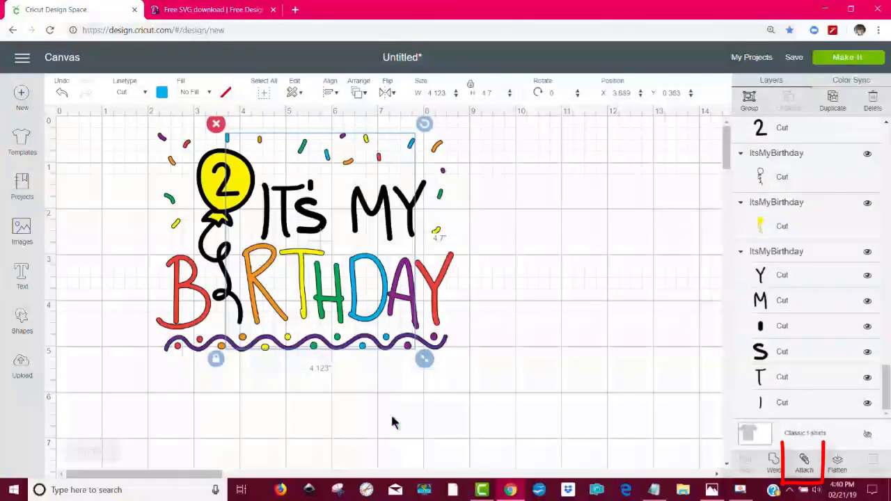
left_click(804, 465)
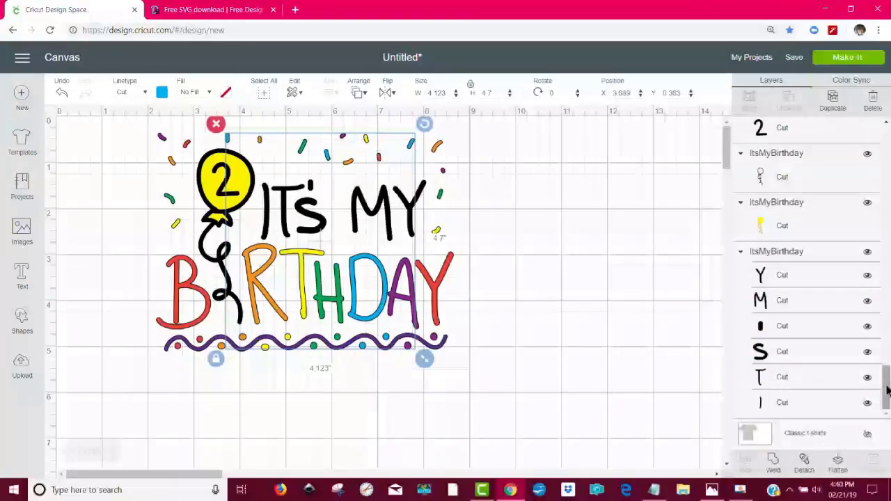
left_click_drag(887, 392, 886, 147)
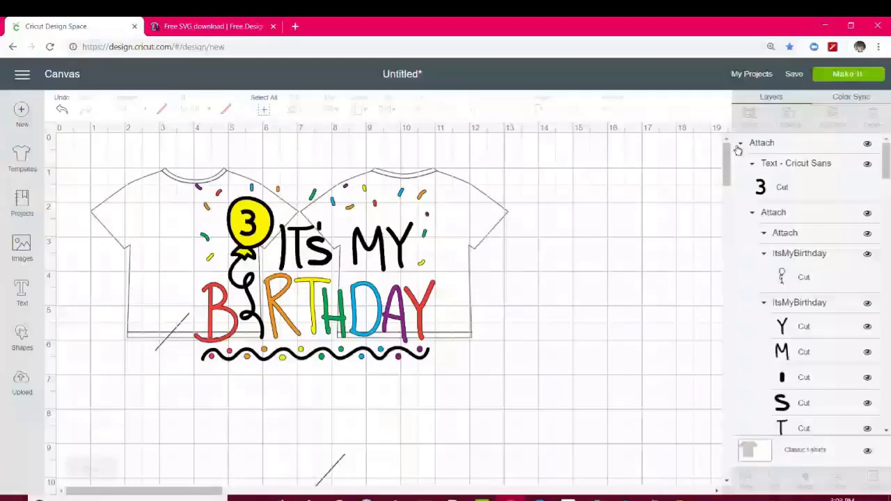
- Try setting up the cut on the ExploreAir2 Bluetooth machine with Everyday Iron-On as the material, and cancel back to the canvas
left_click(840, 74)
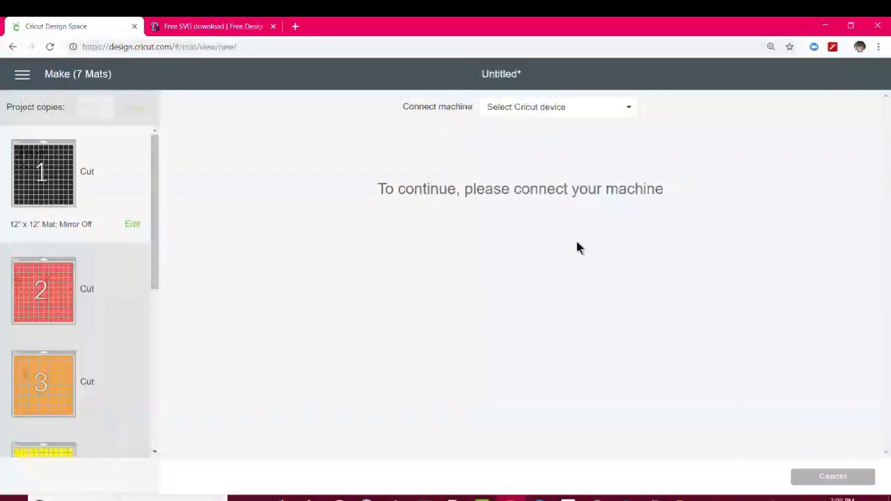
left_click(573, 108)
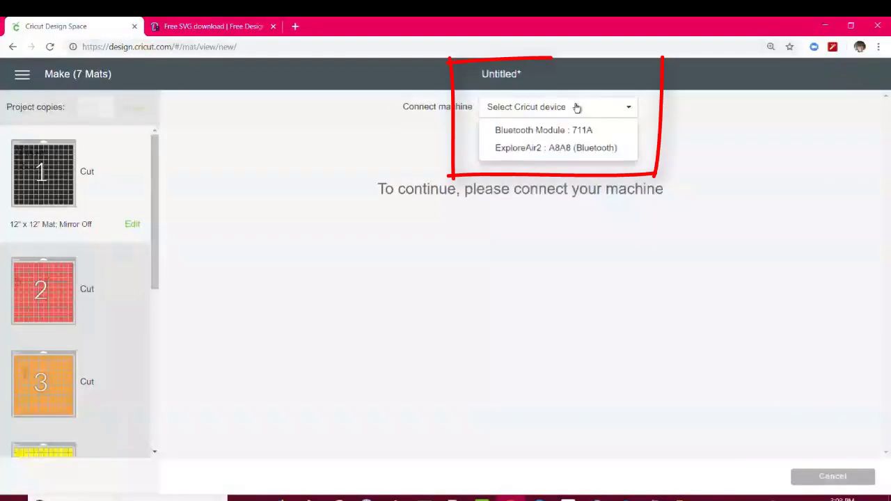
left_click(564, 149)
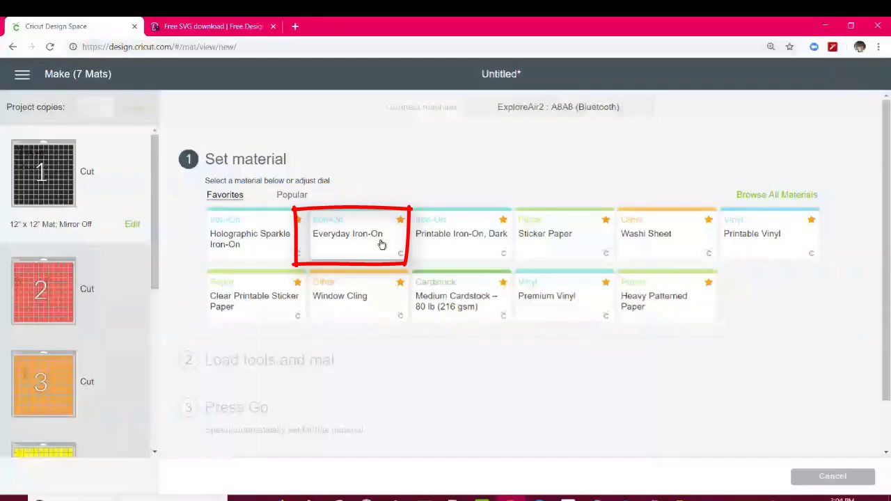
left_click(362, 247)
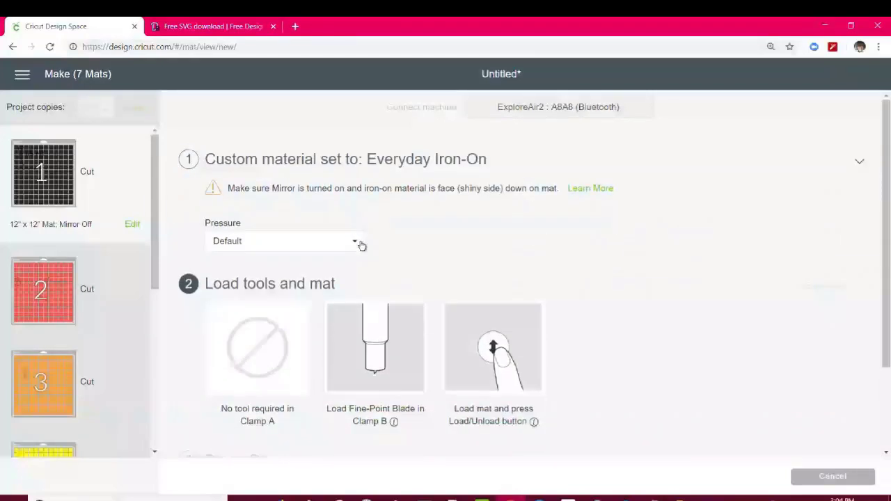
mouse_move(304, 188)
left_mouse_down()
mouse_move(567, 192)
mouse_move(615, 217)
left_mouse_up()
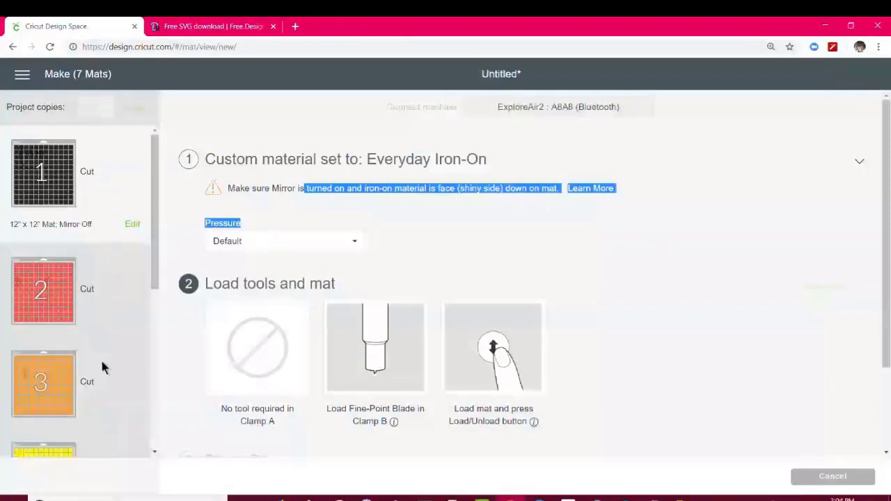
left_click(840, 480)
- Select the whole birthday design on the canvas and flip it horizontally for iron-on cutting
left_click(504, 95)
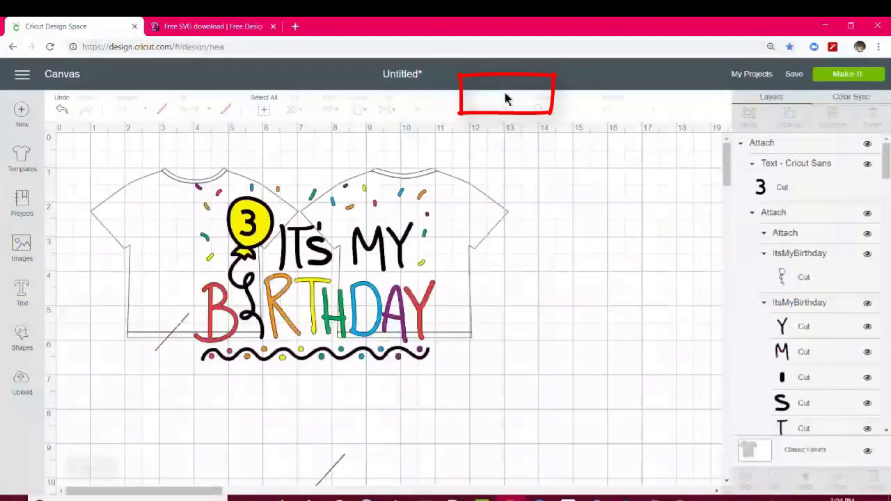
left_click_drag(477, 373, 154, 158)
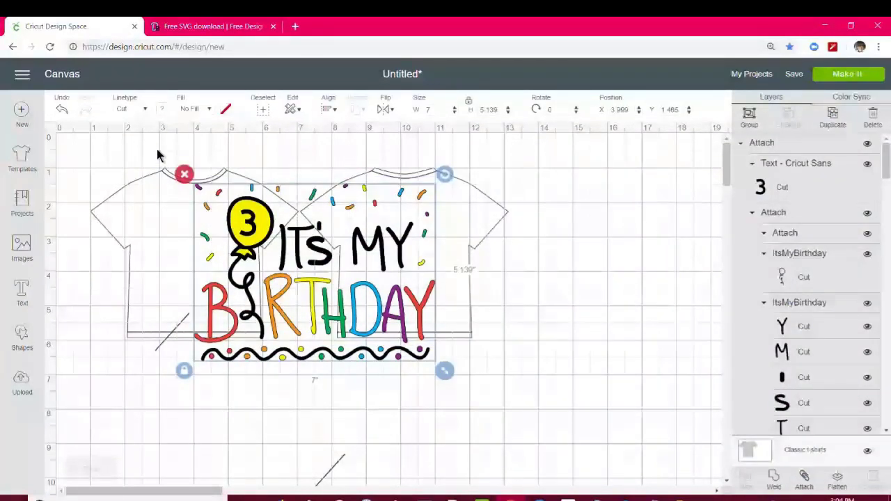
left_click(385, 109)
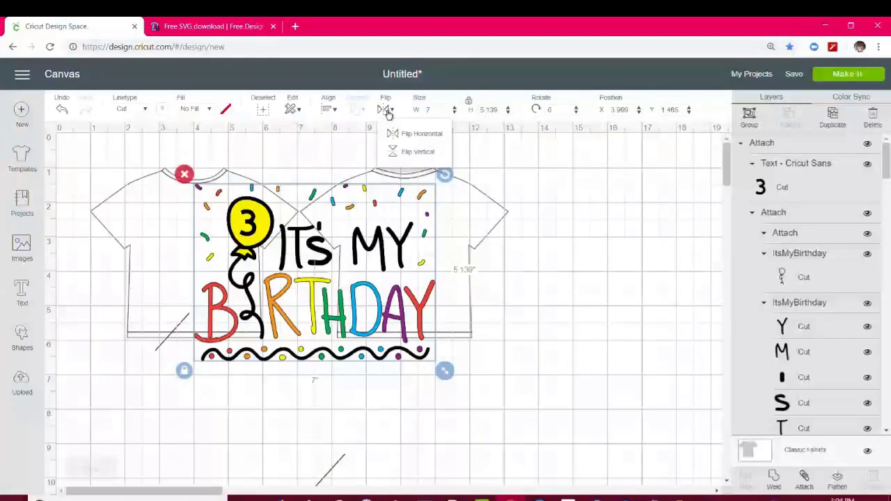
left_click(400, 134)
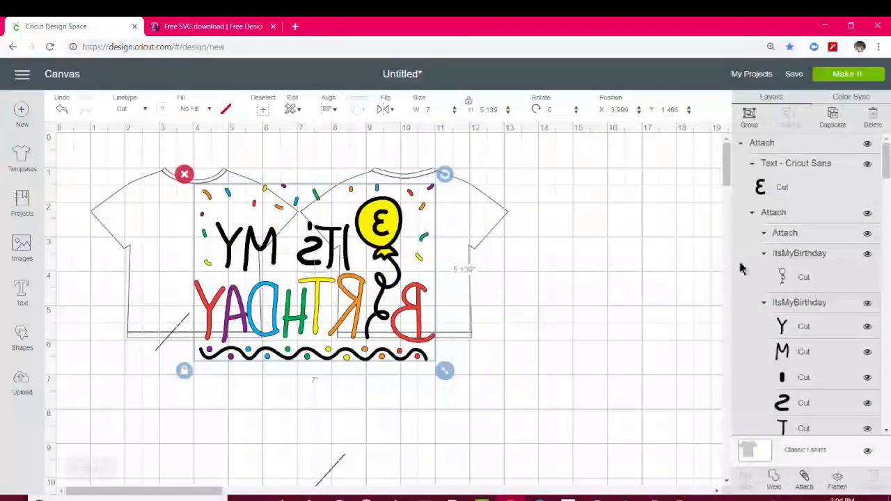
- Send the flipped design to the mat preview and inspect the layout on the black and red mats
left_click(845, 74)
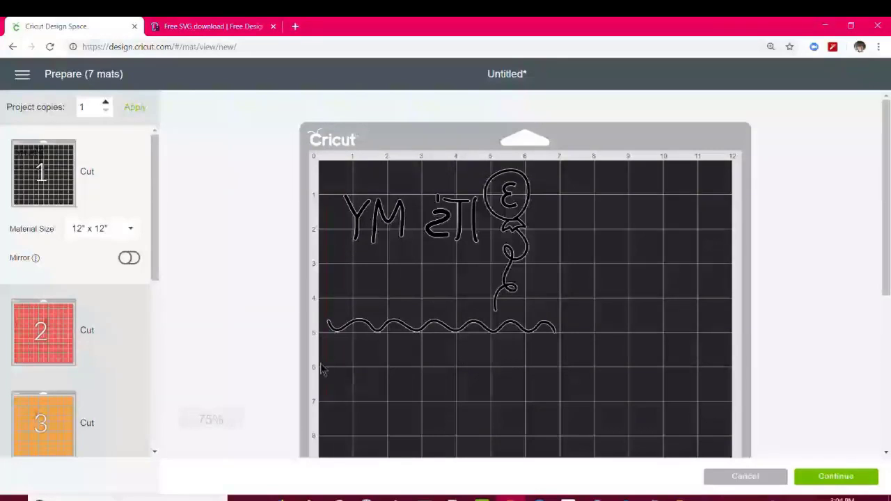
left_click(43, 348)
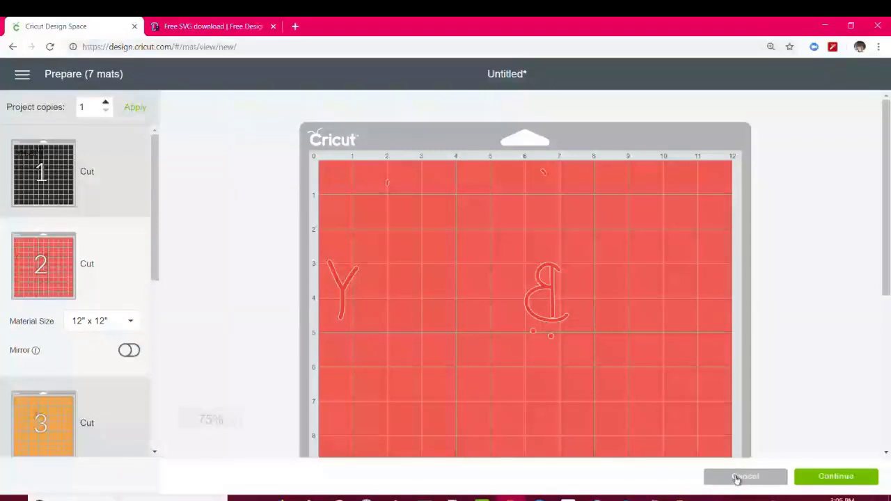
left_click(88, 196)
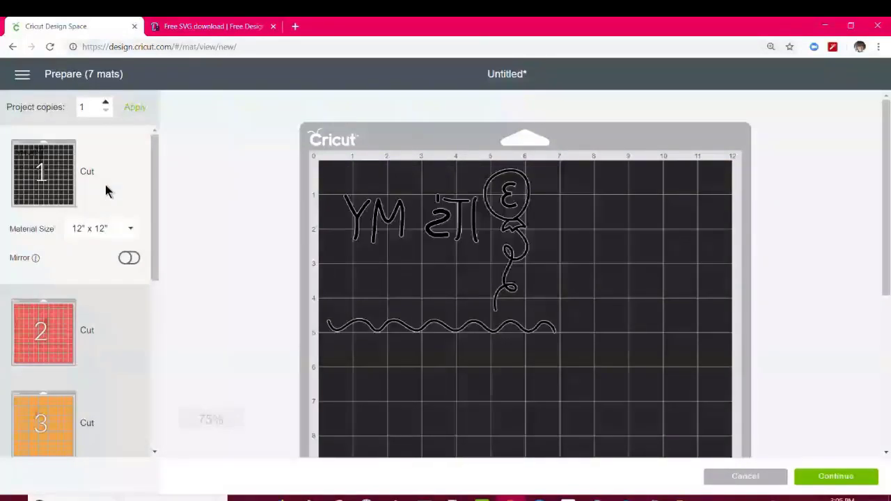